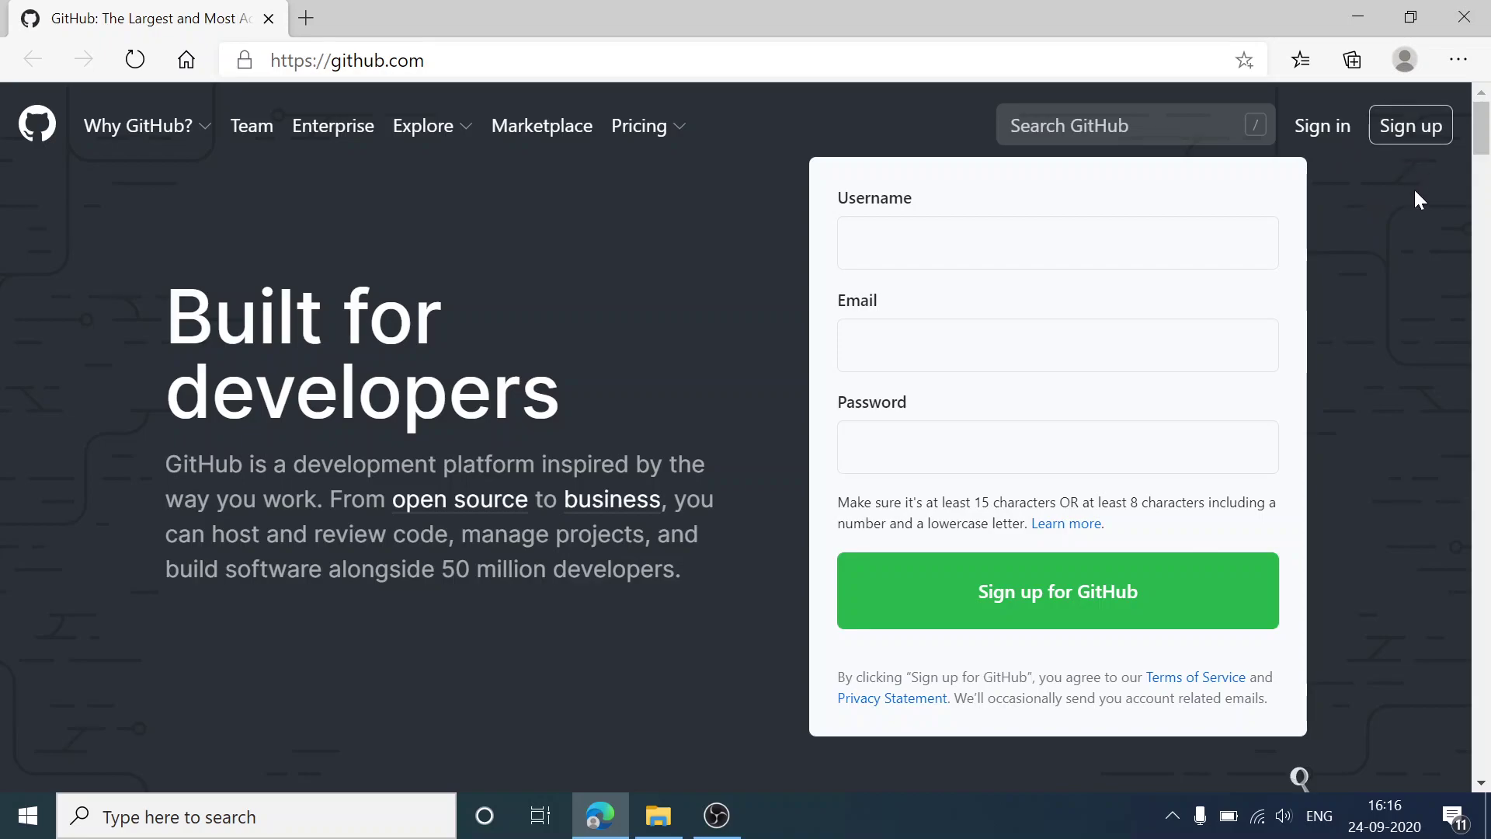
# Step: Open GitHub's Create your account page and scroll through its username, email and password form
pyautogui.click(1429, 131)
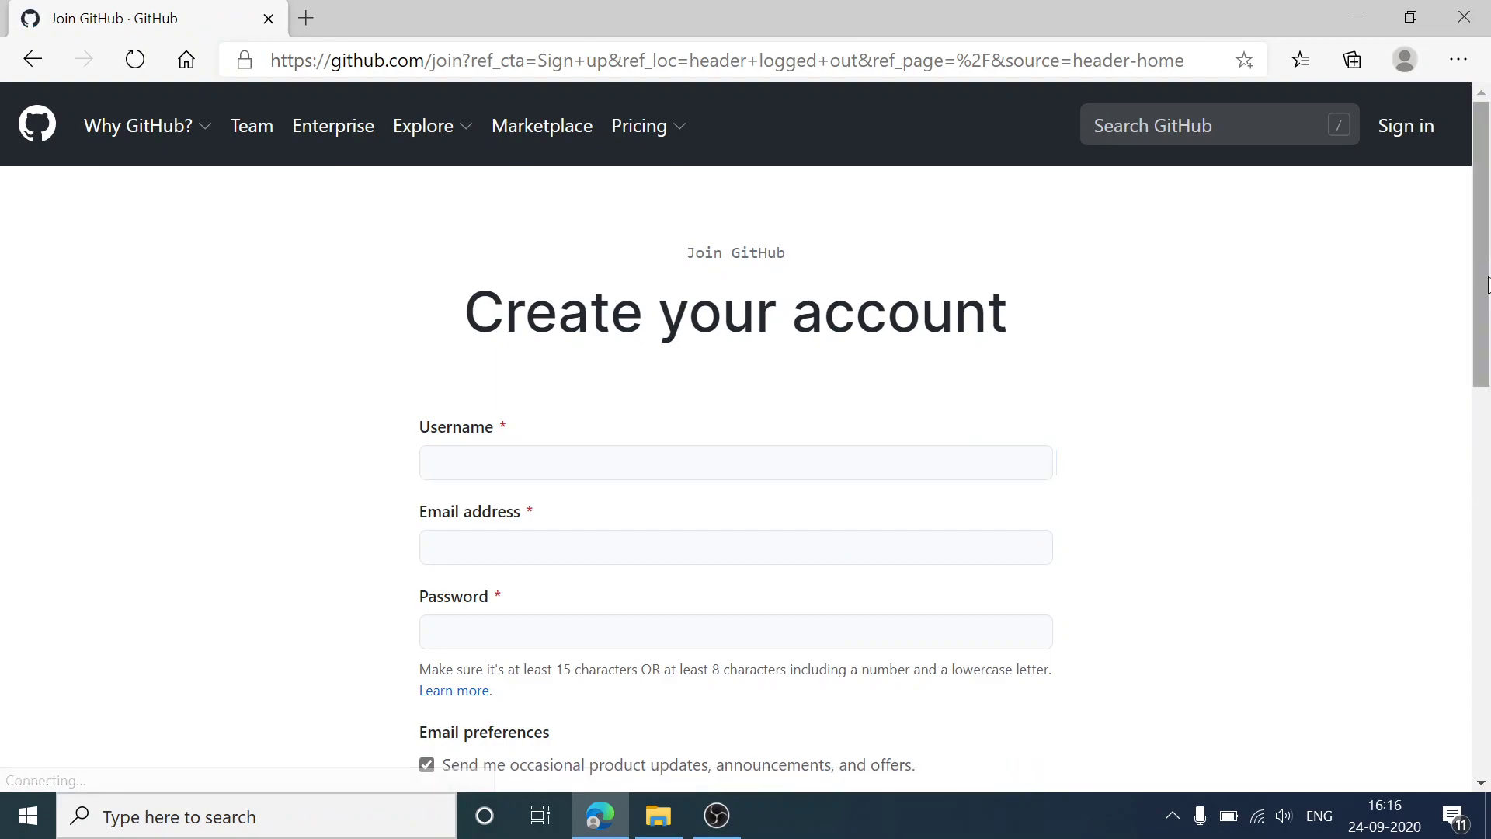
pyautogui.scroll(-2, 1488, 347)
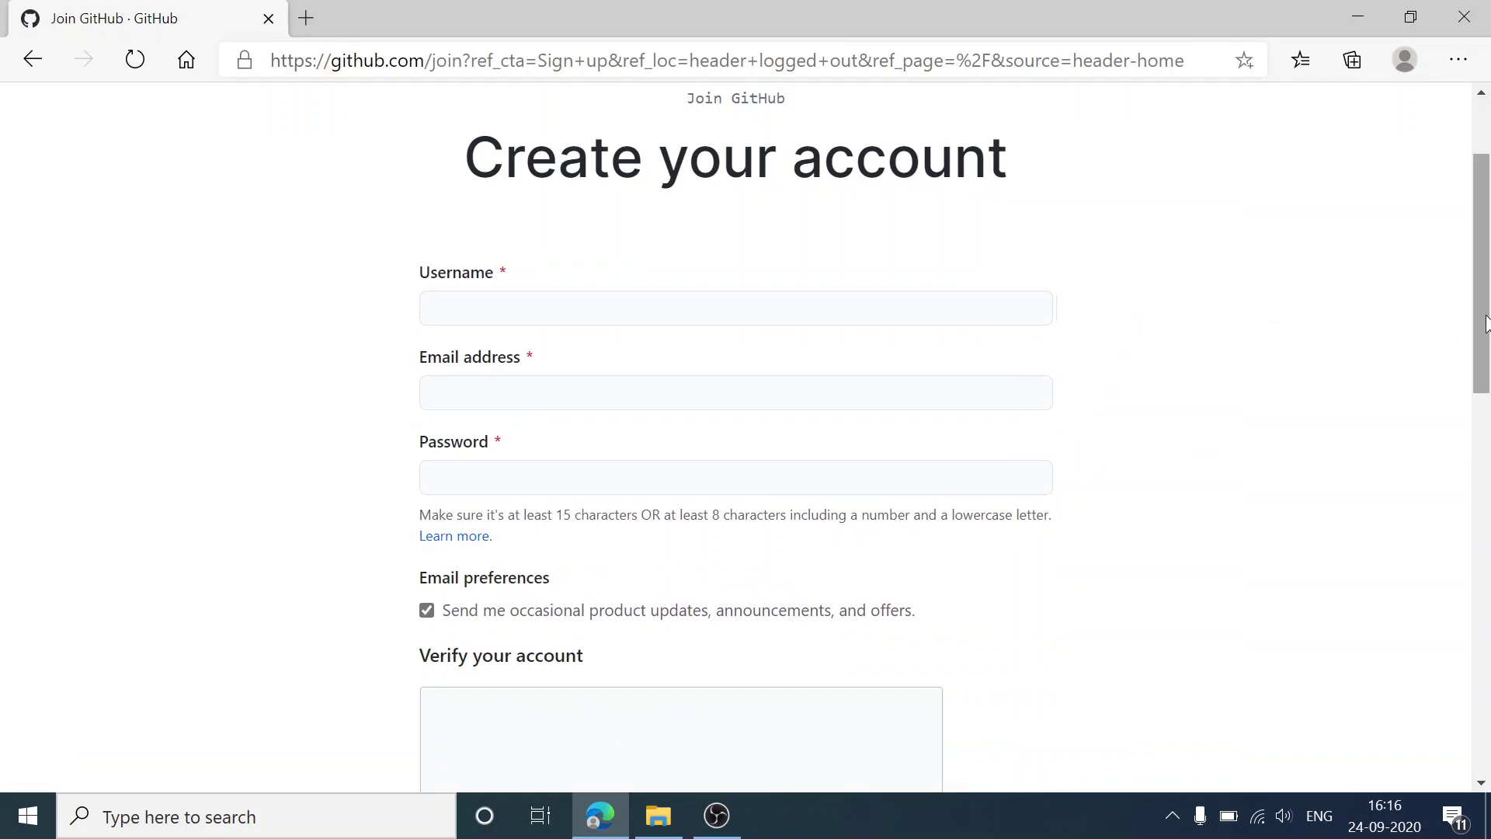
pyautogui.moveTo(1485, 322); pyautogui.dragTo(1487, 522)
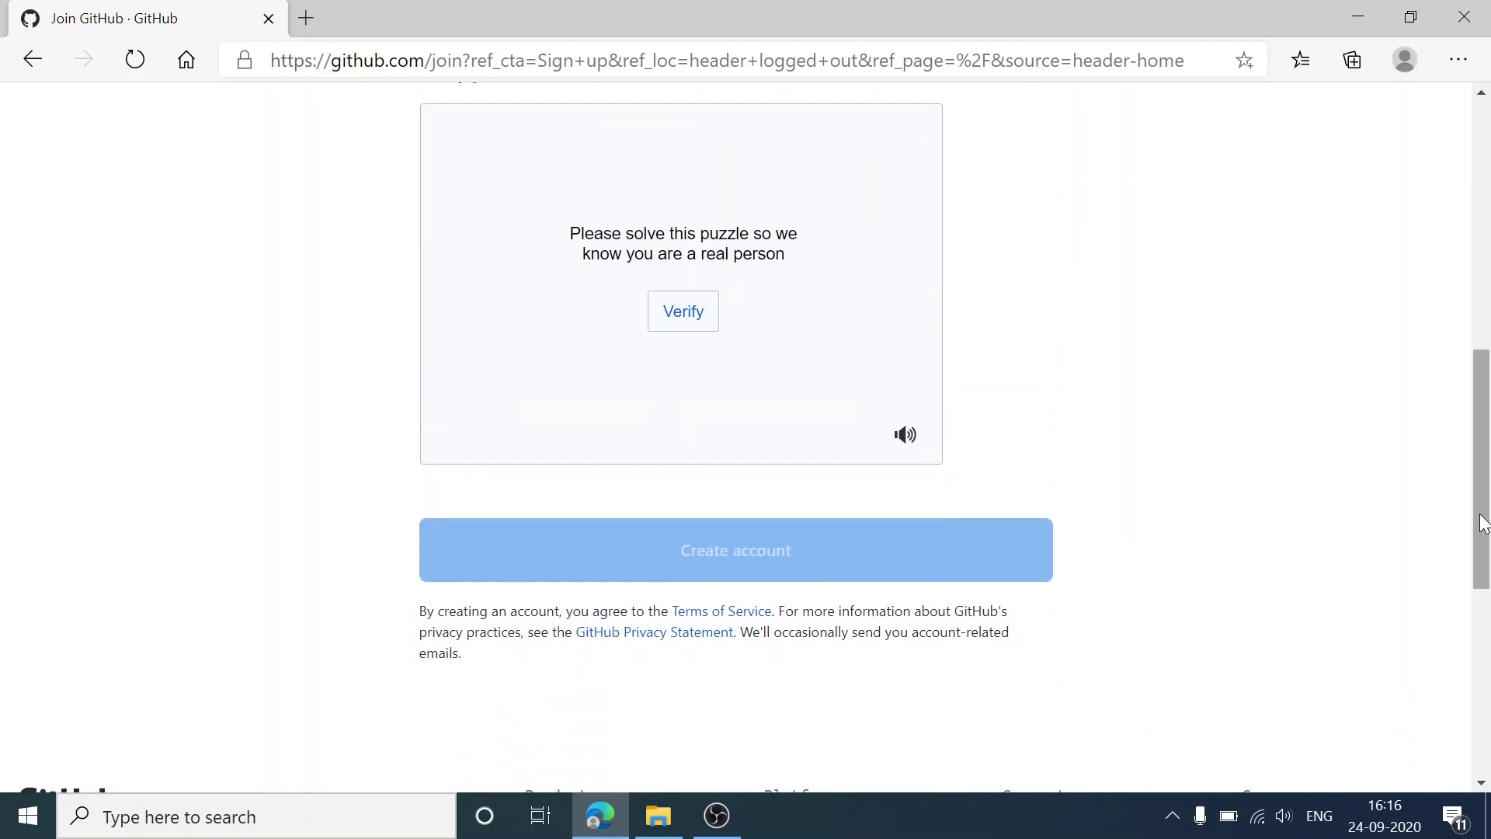
pyautogui.moveTo(1486, 522)
pyautogui.mouseDown()
pyautogui.moveTo(1485, 432)
pyautogui.moveTo(1485, 492)
pyautogui.mouseUp()
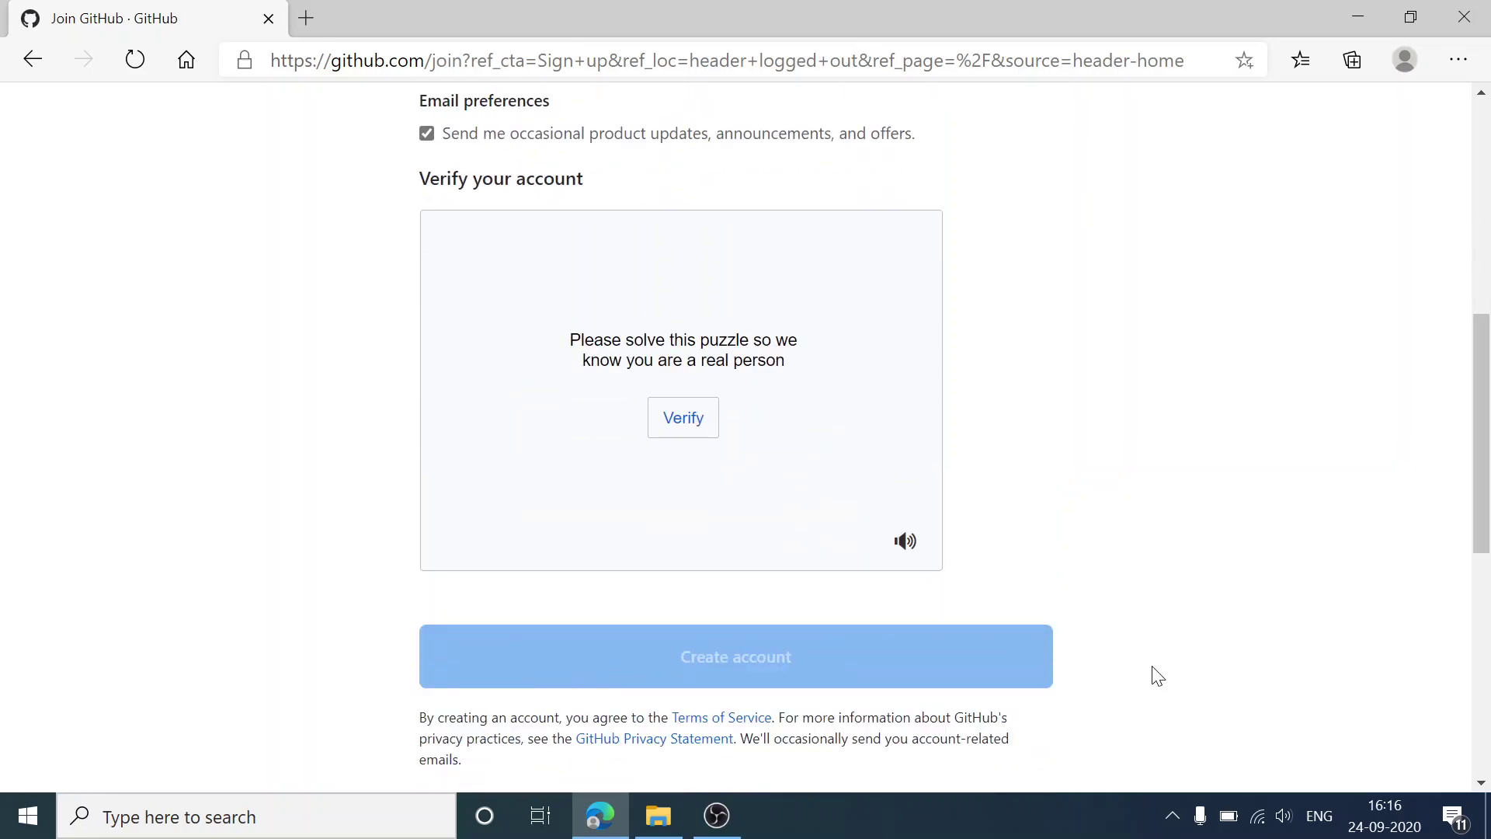
pyautogui.moveTo(1486, 519); pyautogui.dragTo(1475, 280)
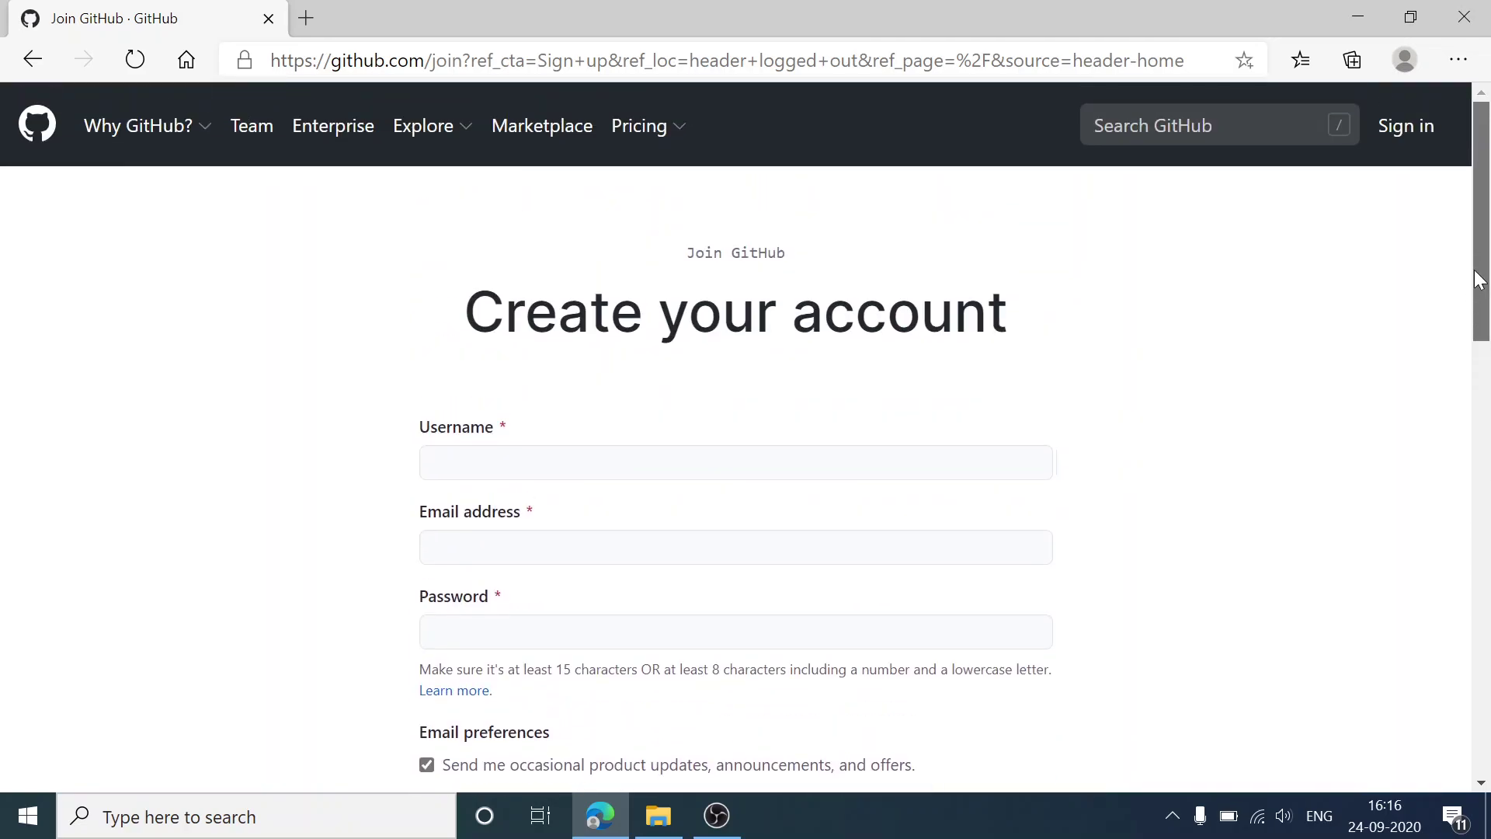
# Step: Sign in to GitHub with the saved account e-mail and the account password
pyautogui.click(1396, 128)
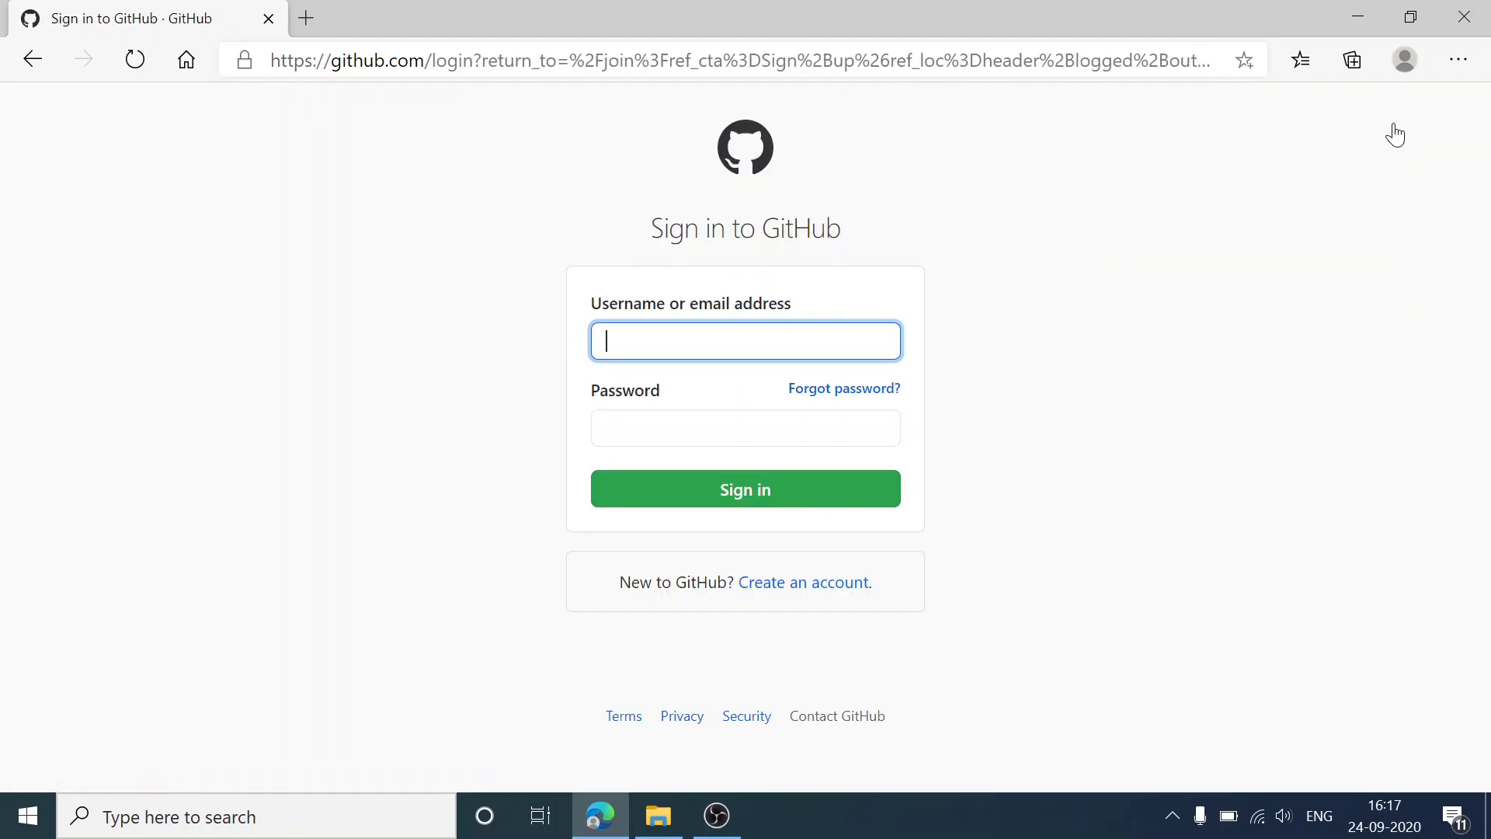
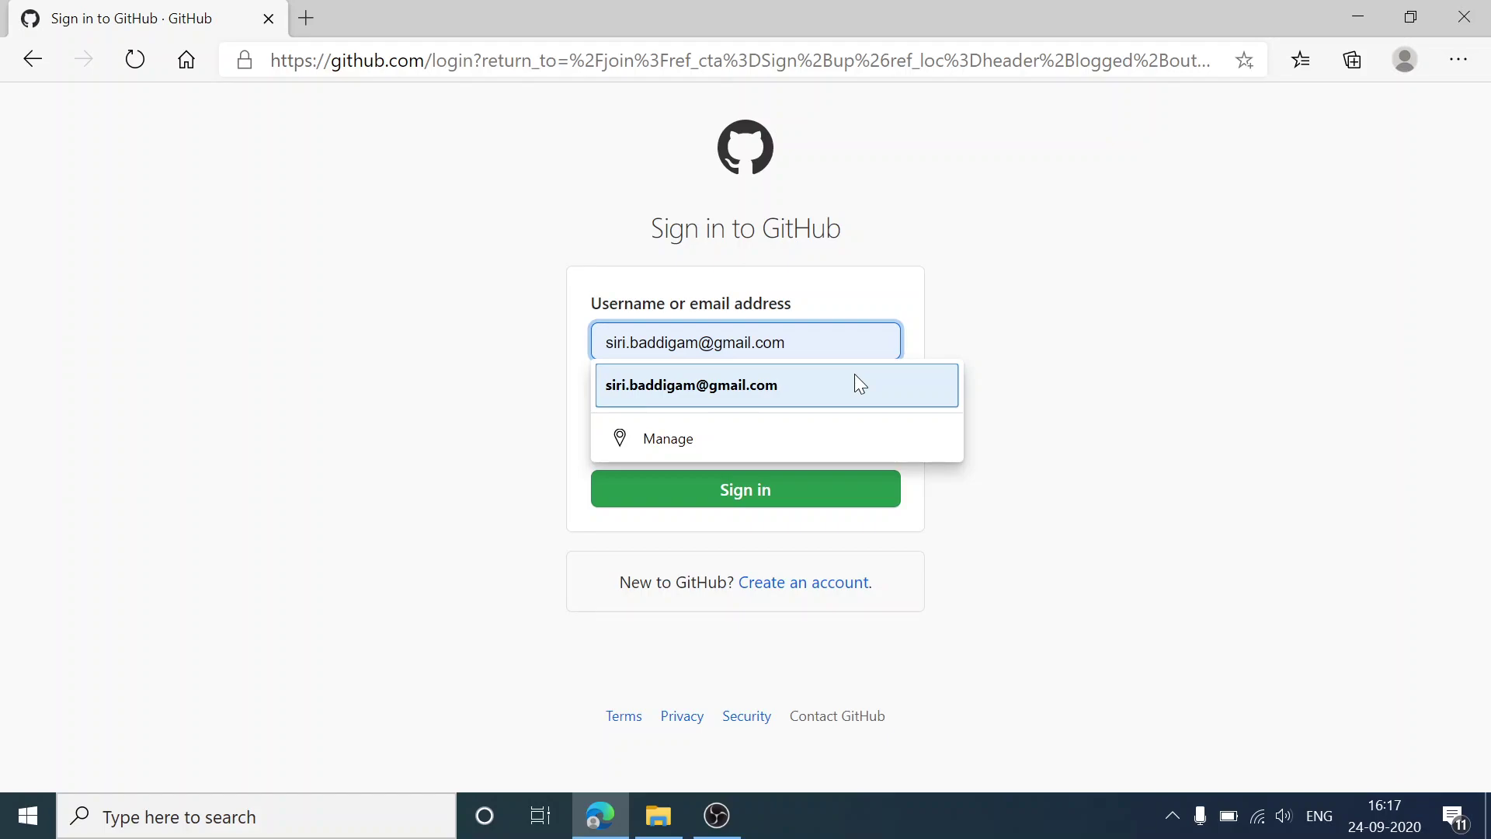
pyautogui.click(854, 382)
pyautogui.click(746, 428)
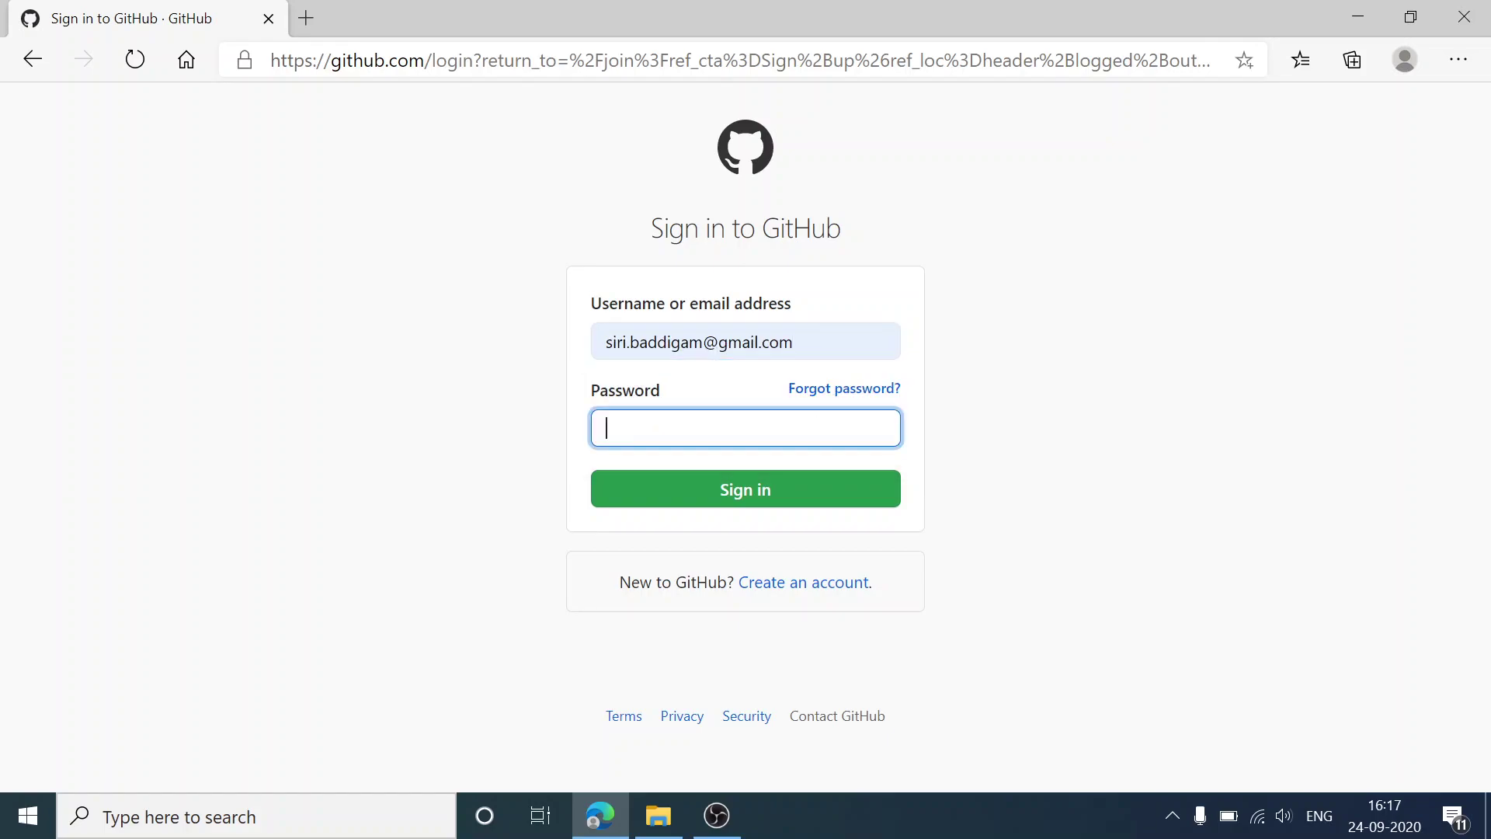
pyautogui.write('••••••')
pyautogui.press('BackSpace')
pyautogui.press('BackSpace')
pyautogui.press('BackSpace')
pyautogui.press('BackSpace')
pyautogui.press('BackSpace')
pyautogui.press('BackSpace')
pyautogui.write('••••••••')
pyautogui.click(733, 491)
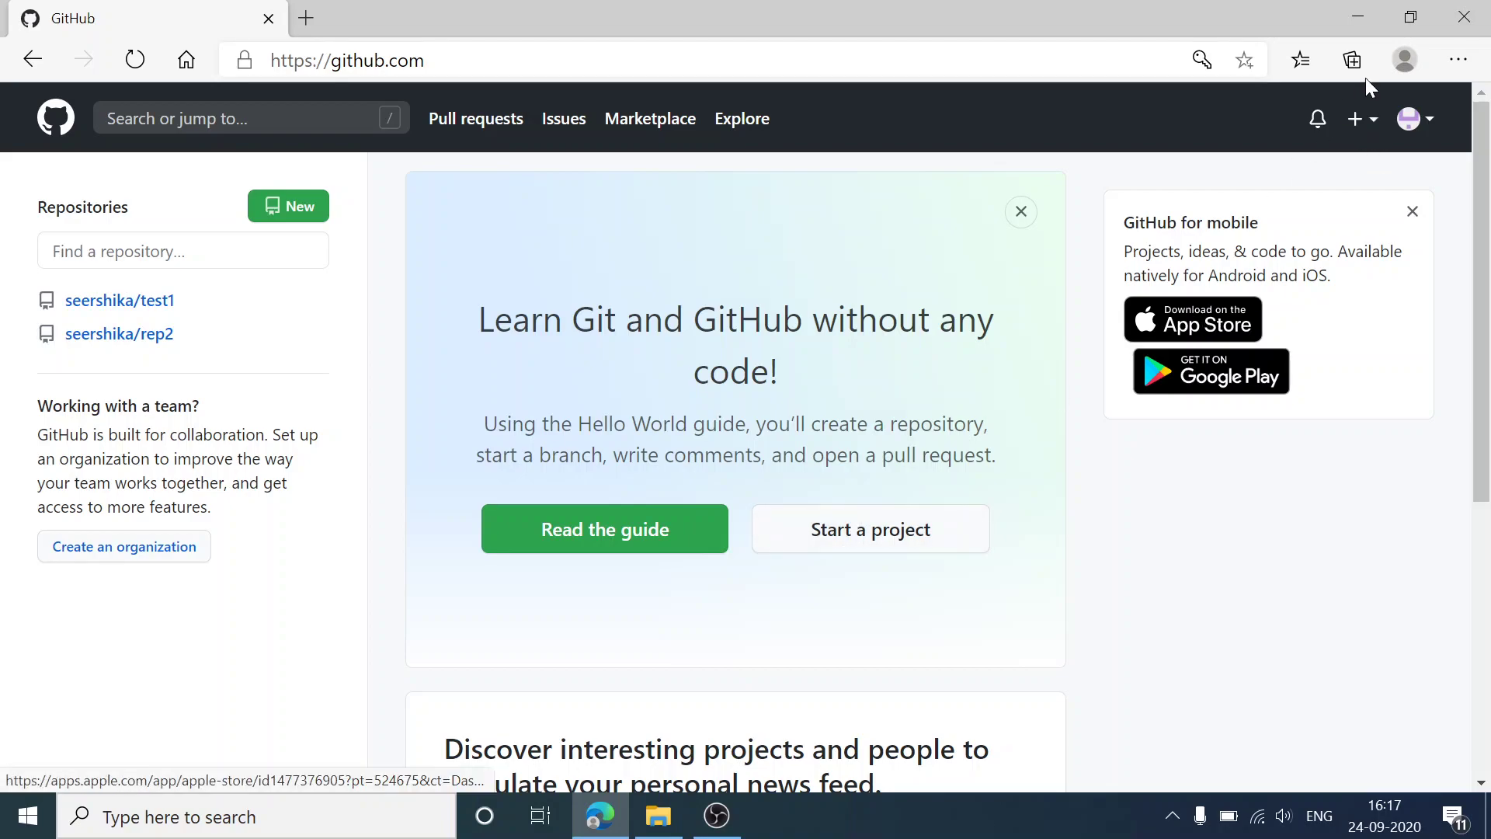
# Step: Start a new repository named FirstRep with the Add a README file option selected
pyautogui.click(1356, 132)
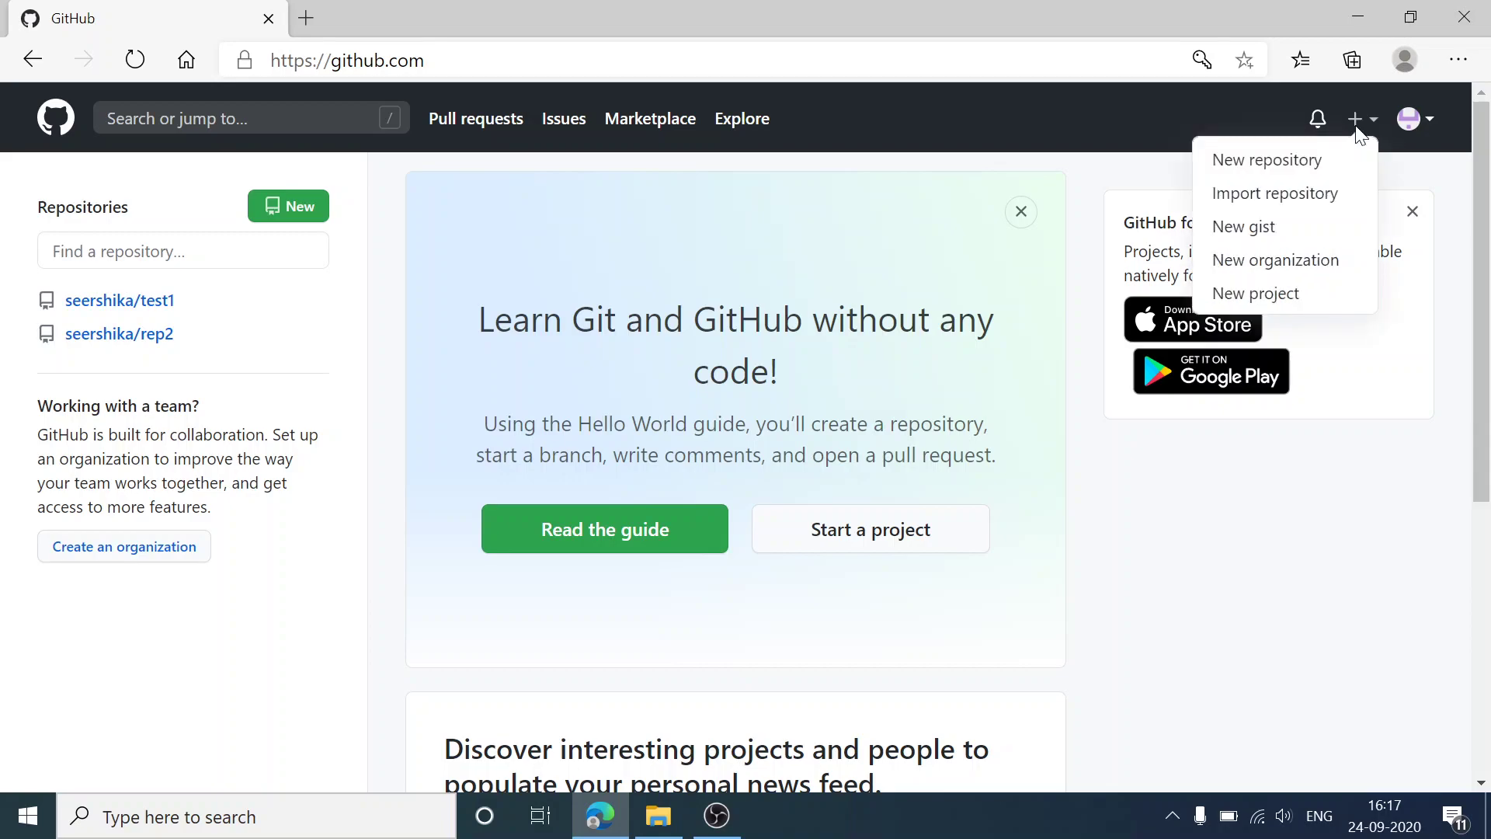
pyautogui.click(1321, 162)
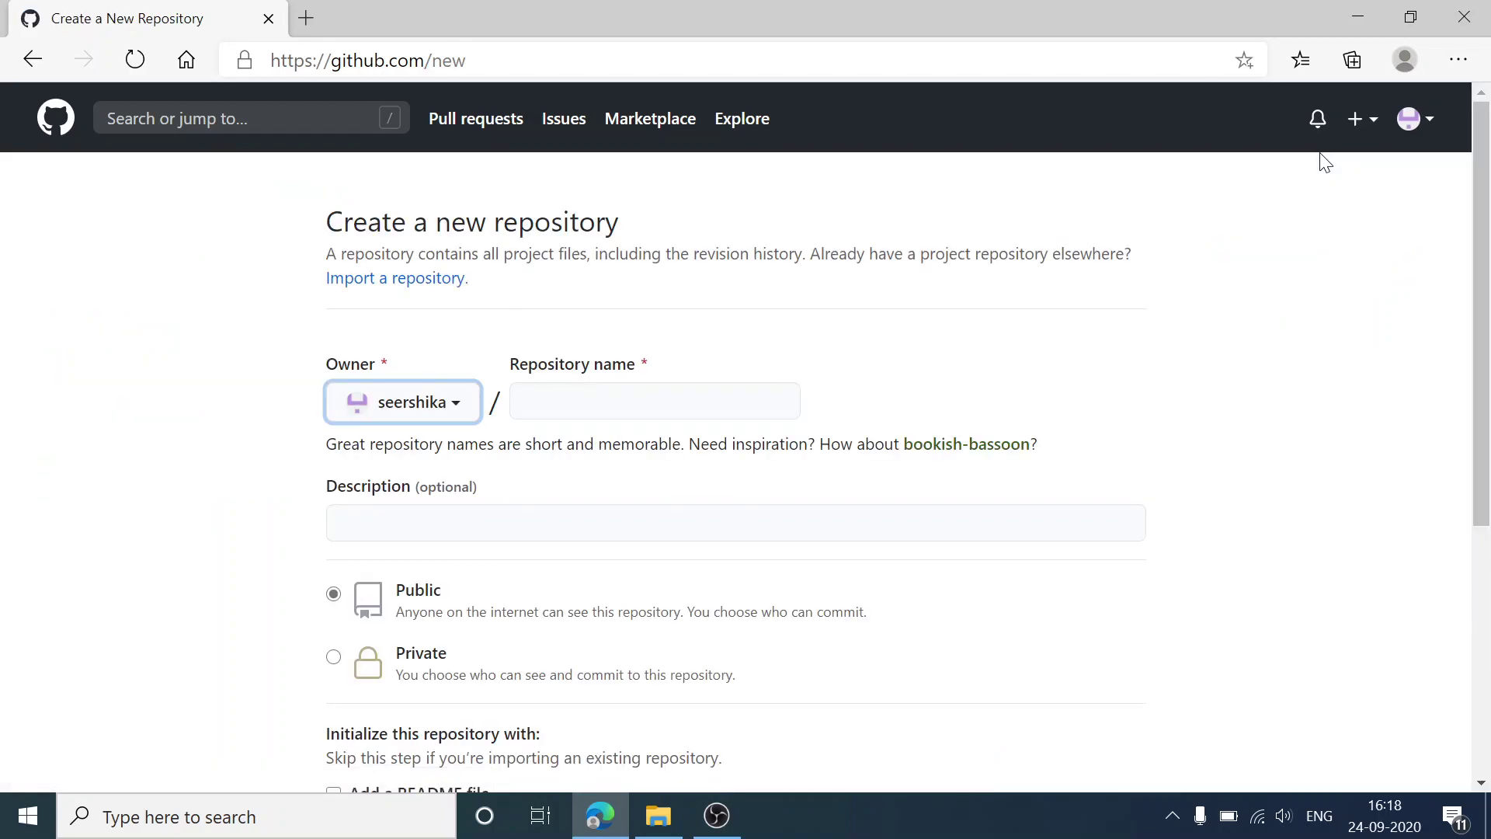
pyautogui.click(651, 396)
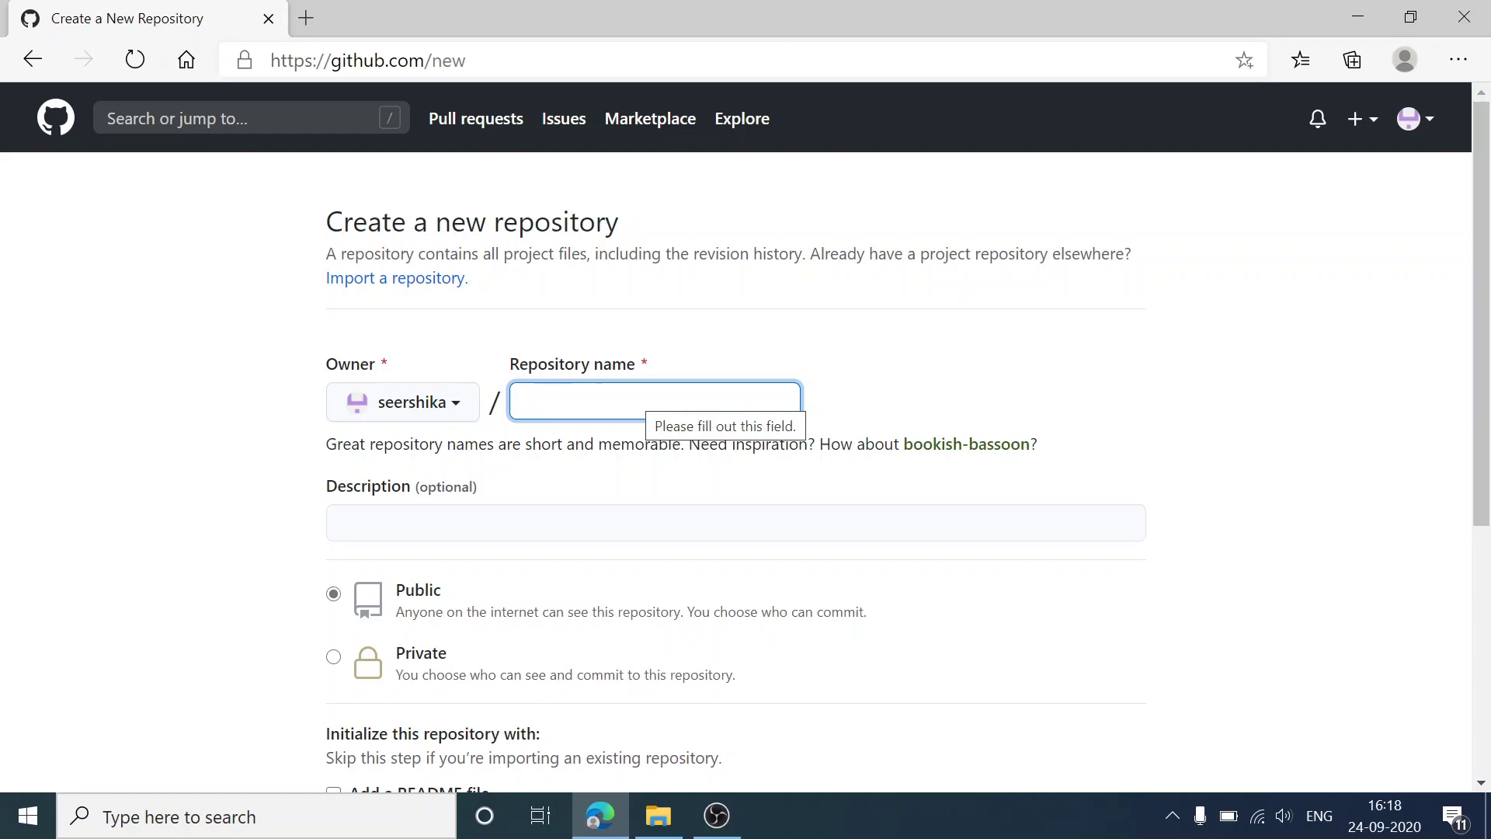
pyautogui.write('FirstRep')
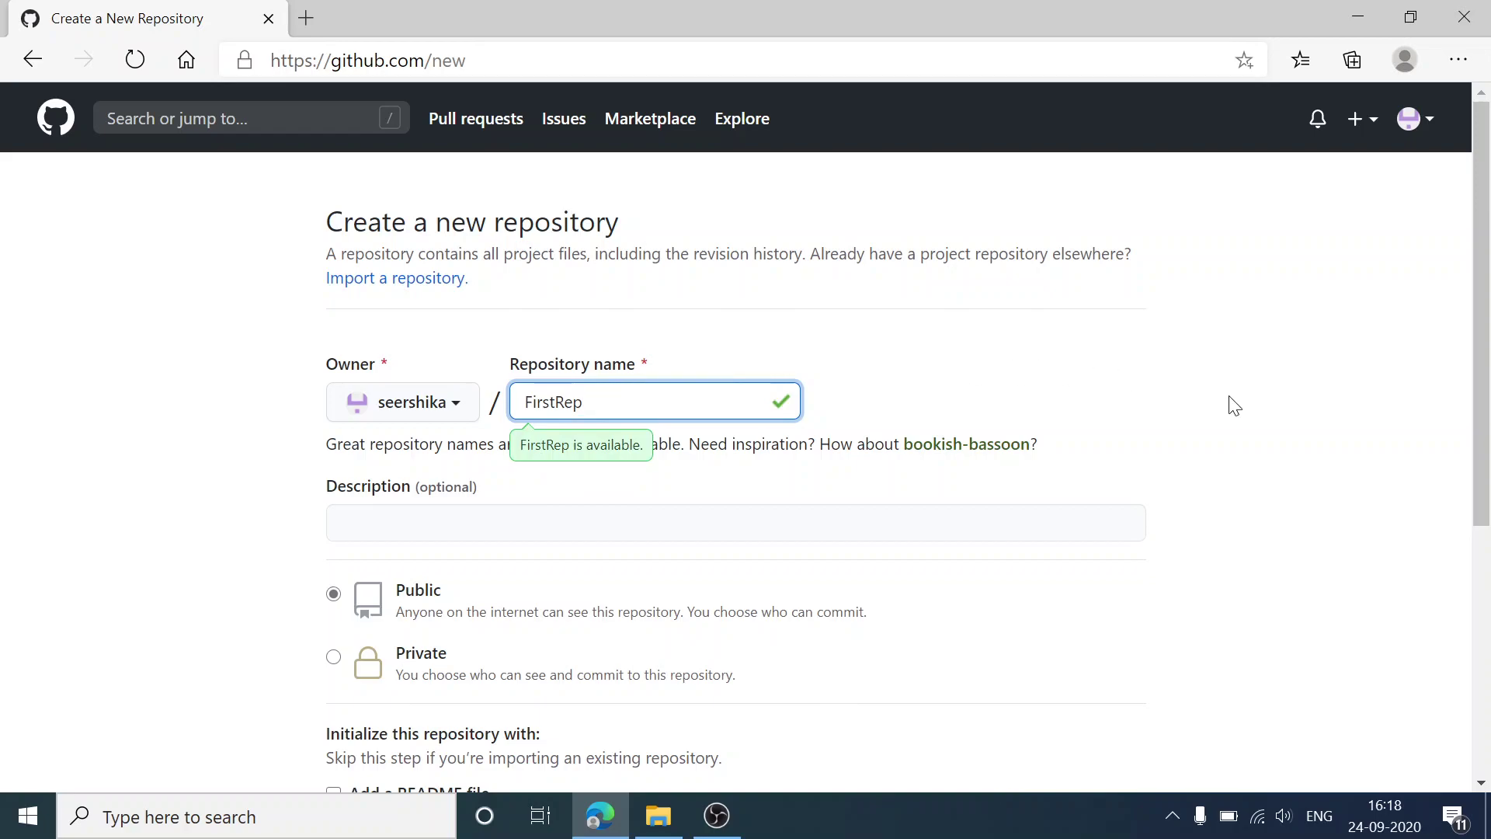
pyautogui.click(1223, 452)
pyautogui.click(736, 523)
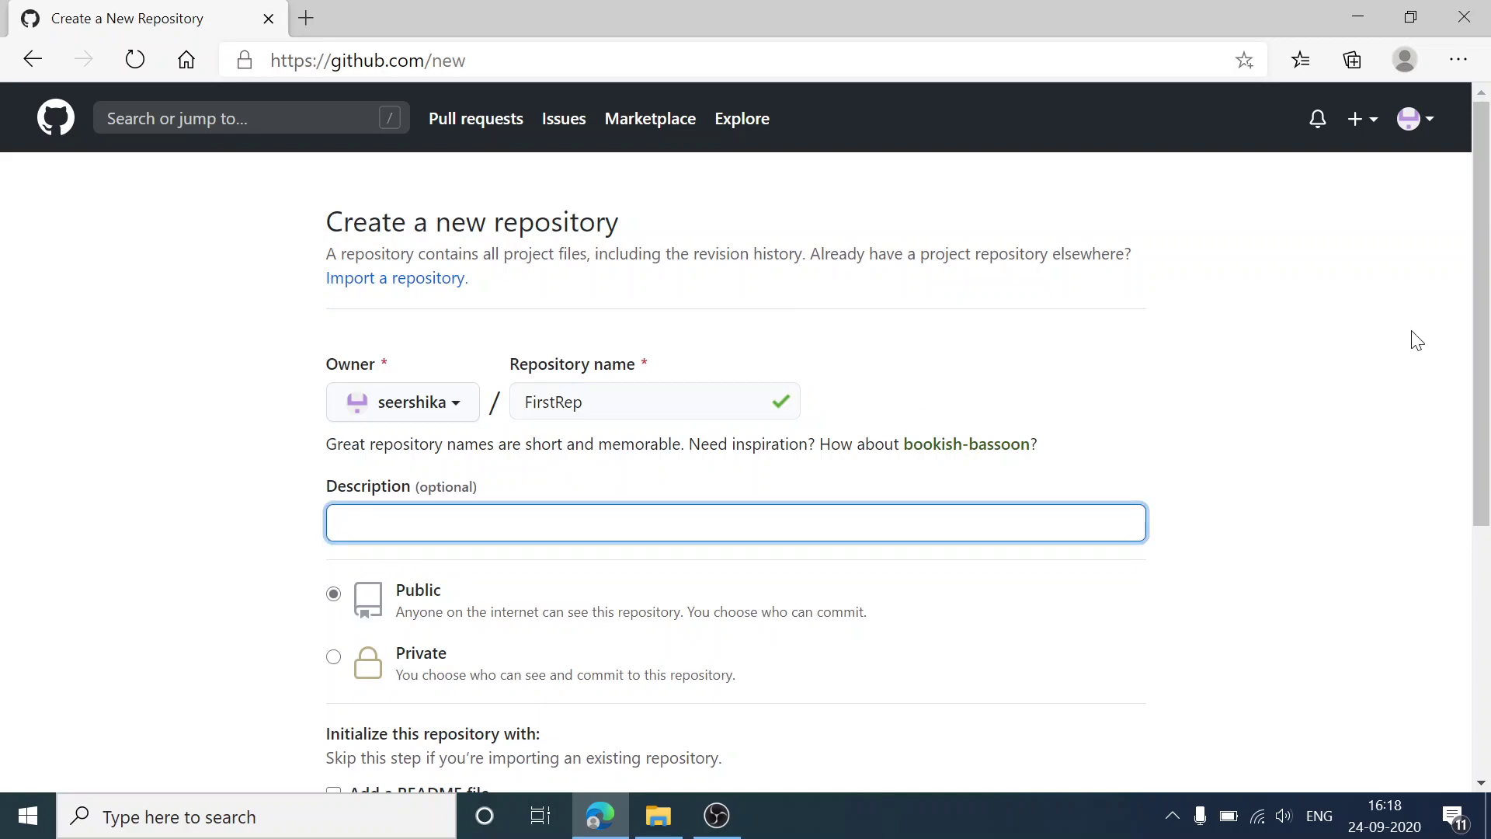
pyautogui.moveTo(1489, 348); pyautogui.dragTo(1489, 430)
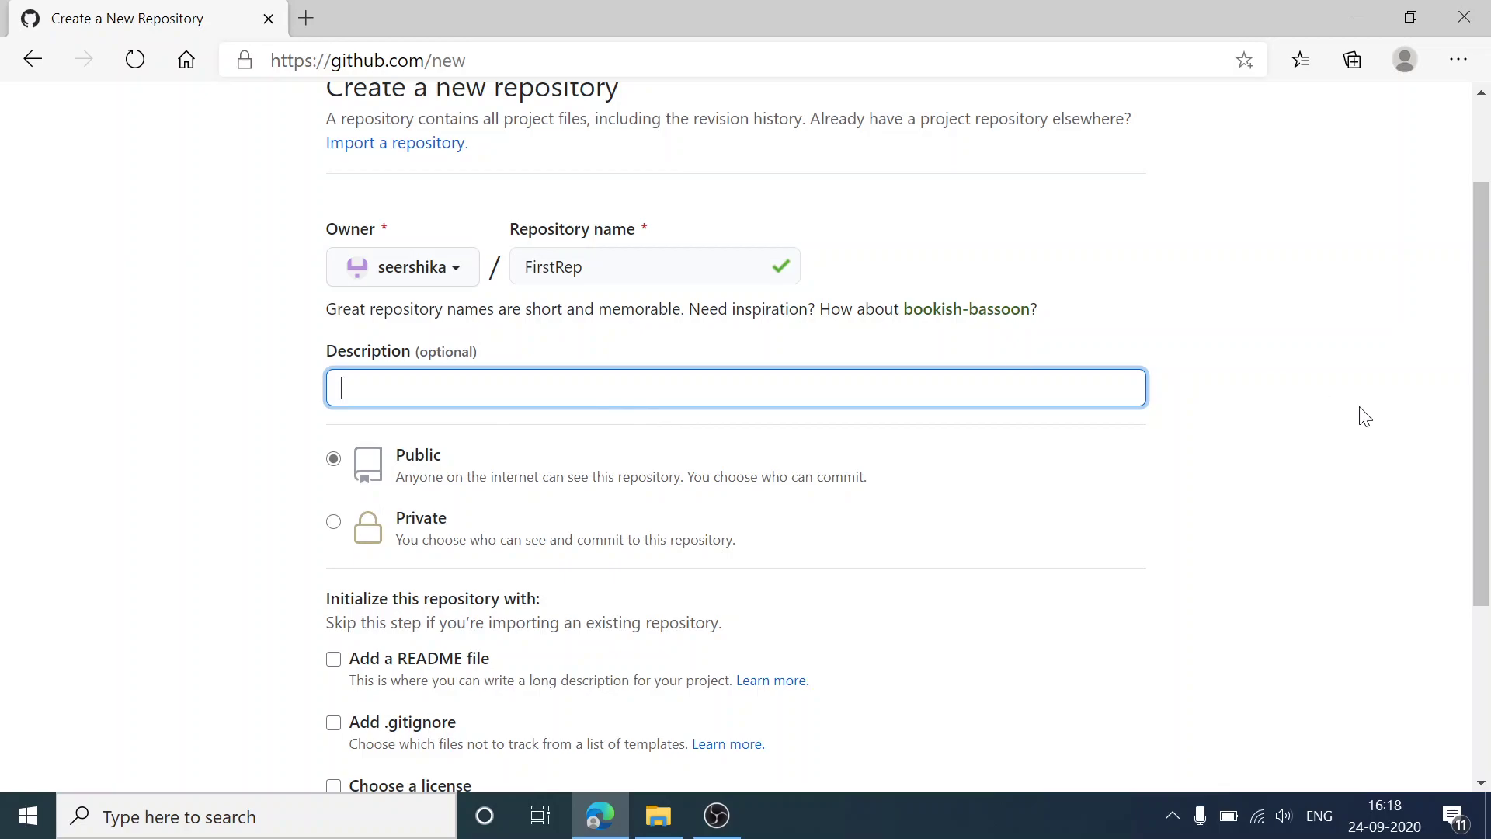
pyautogui.moveTo(1484, 464); pyautogui.dragTo(1488, 567)
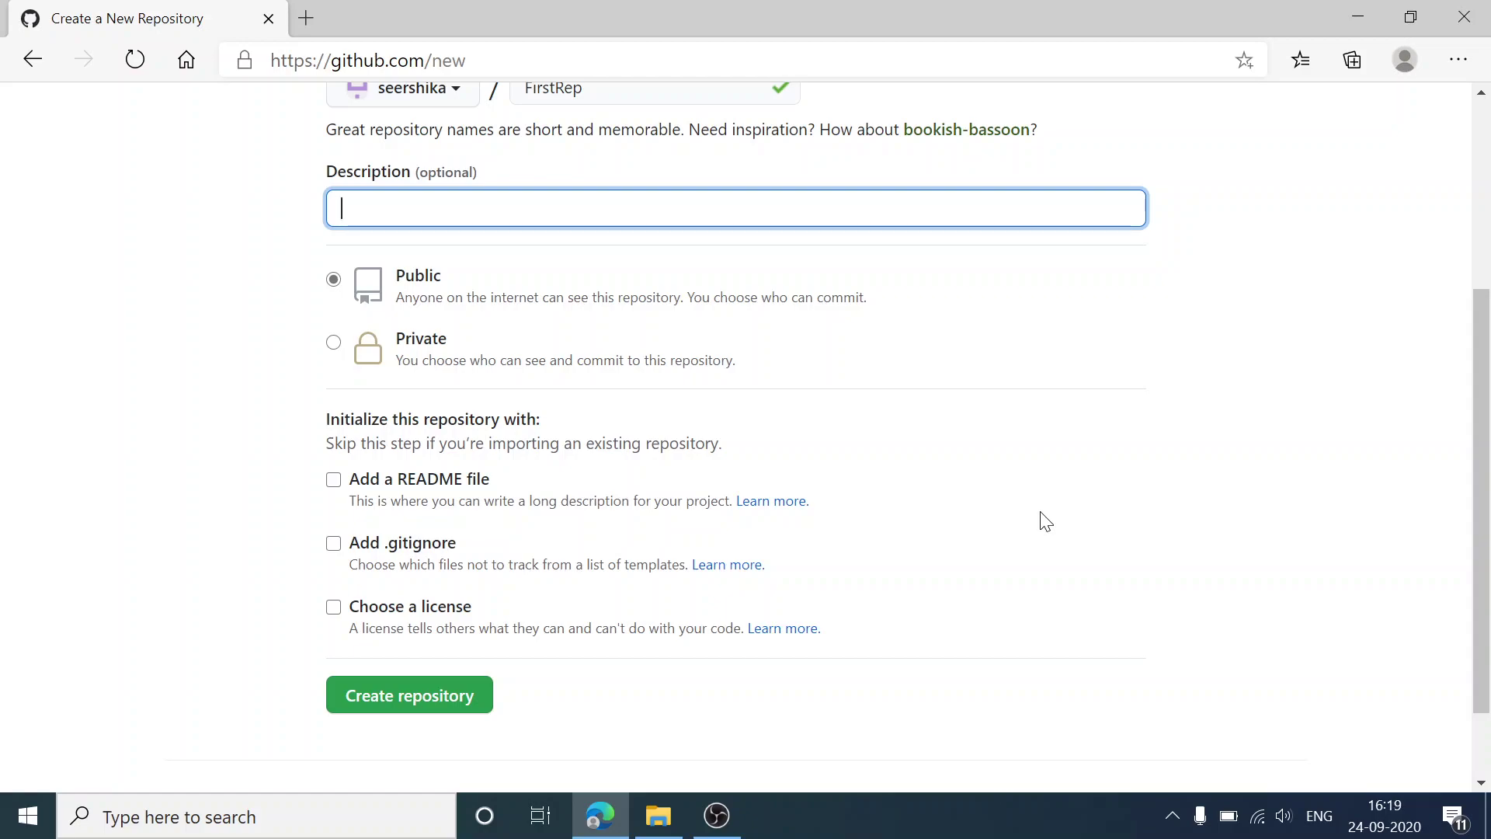
pyautogui.click(334, 480)
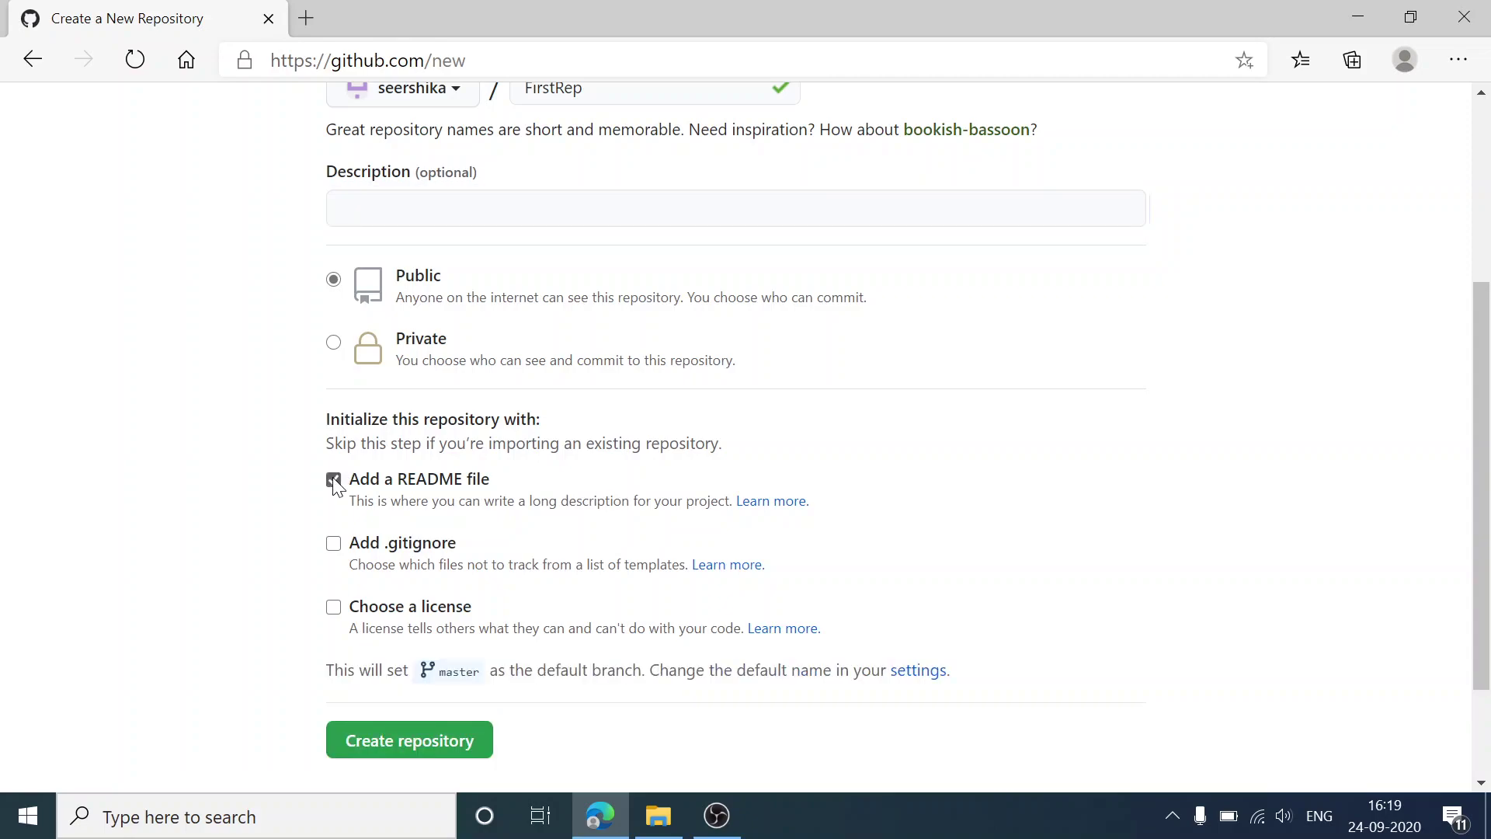
# Step: Create the public FirstRep repository and review its README.md on master
pyautogui.click(443, 744)
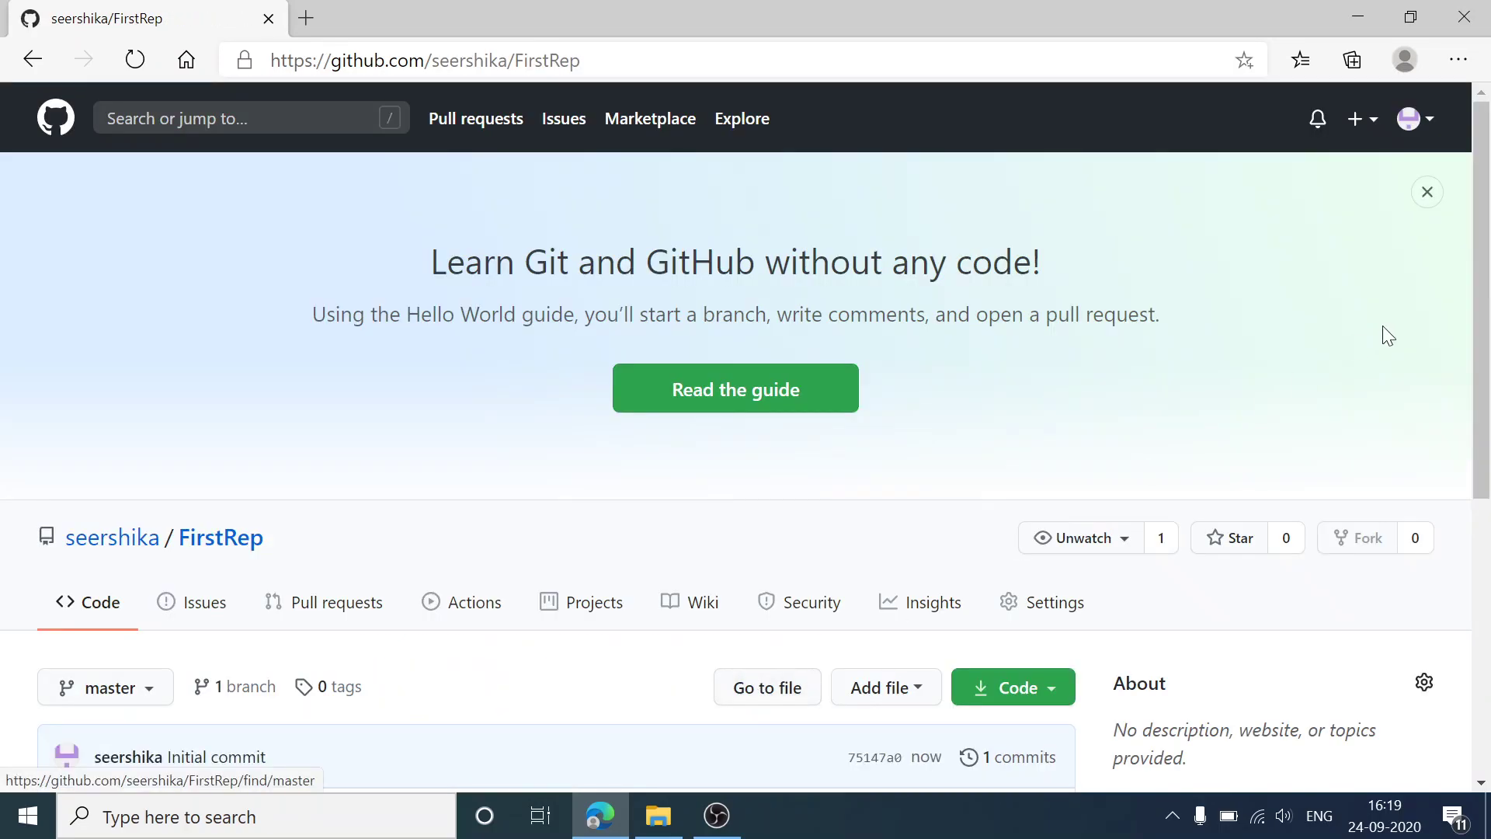
pyautogui.moveTo(1485, 333); pyautogui.dragTo(1488, 486)
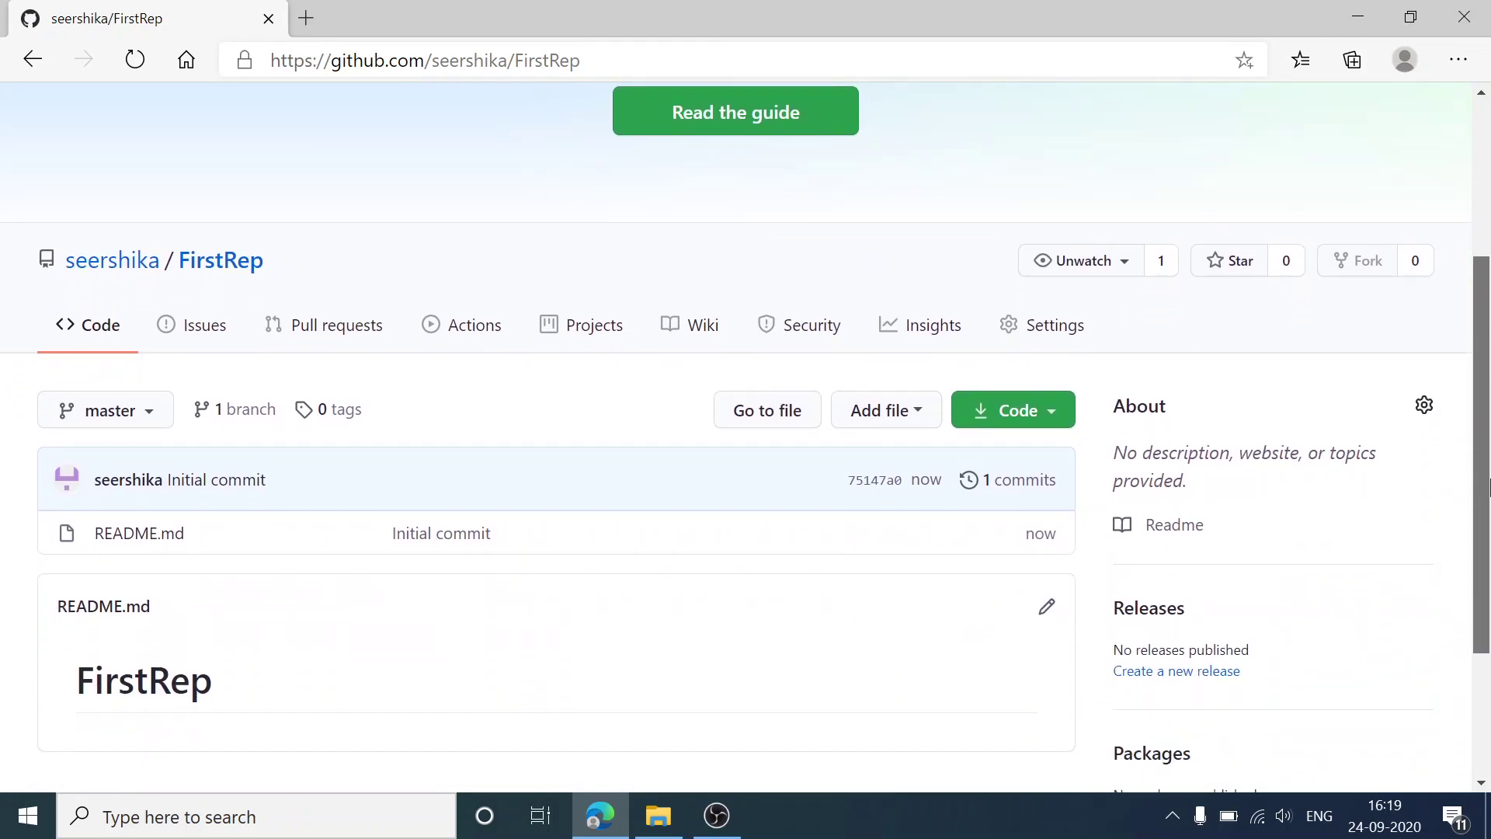
pyautogui.moveTo(1488, 486); pyautogui.dragTo(1489, 525)
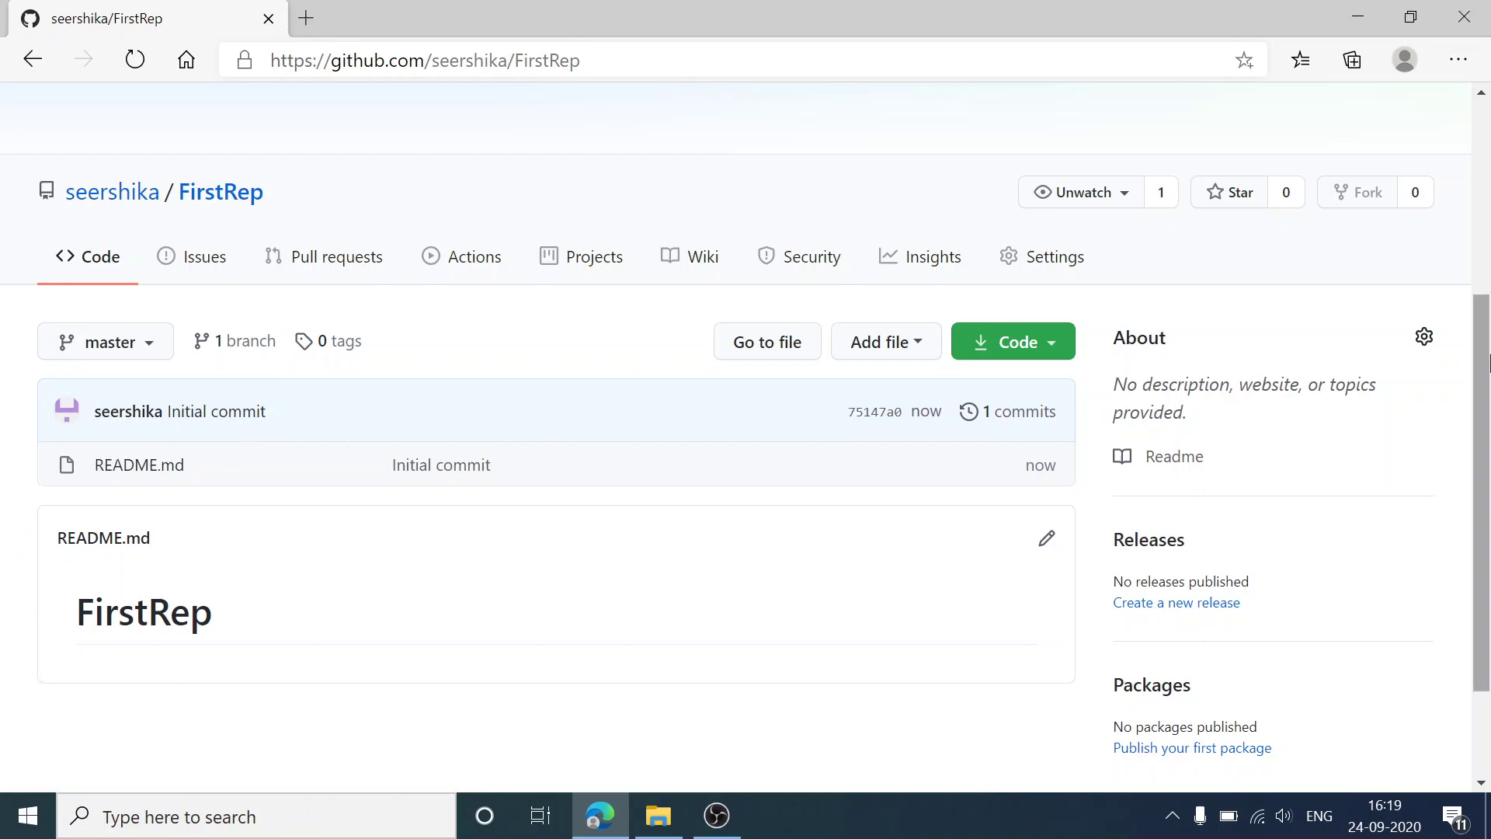
pyautogui.moveTo(1483, 419); pyautogui.dragTo(1485, 489)
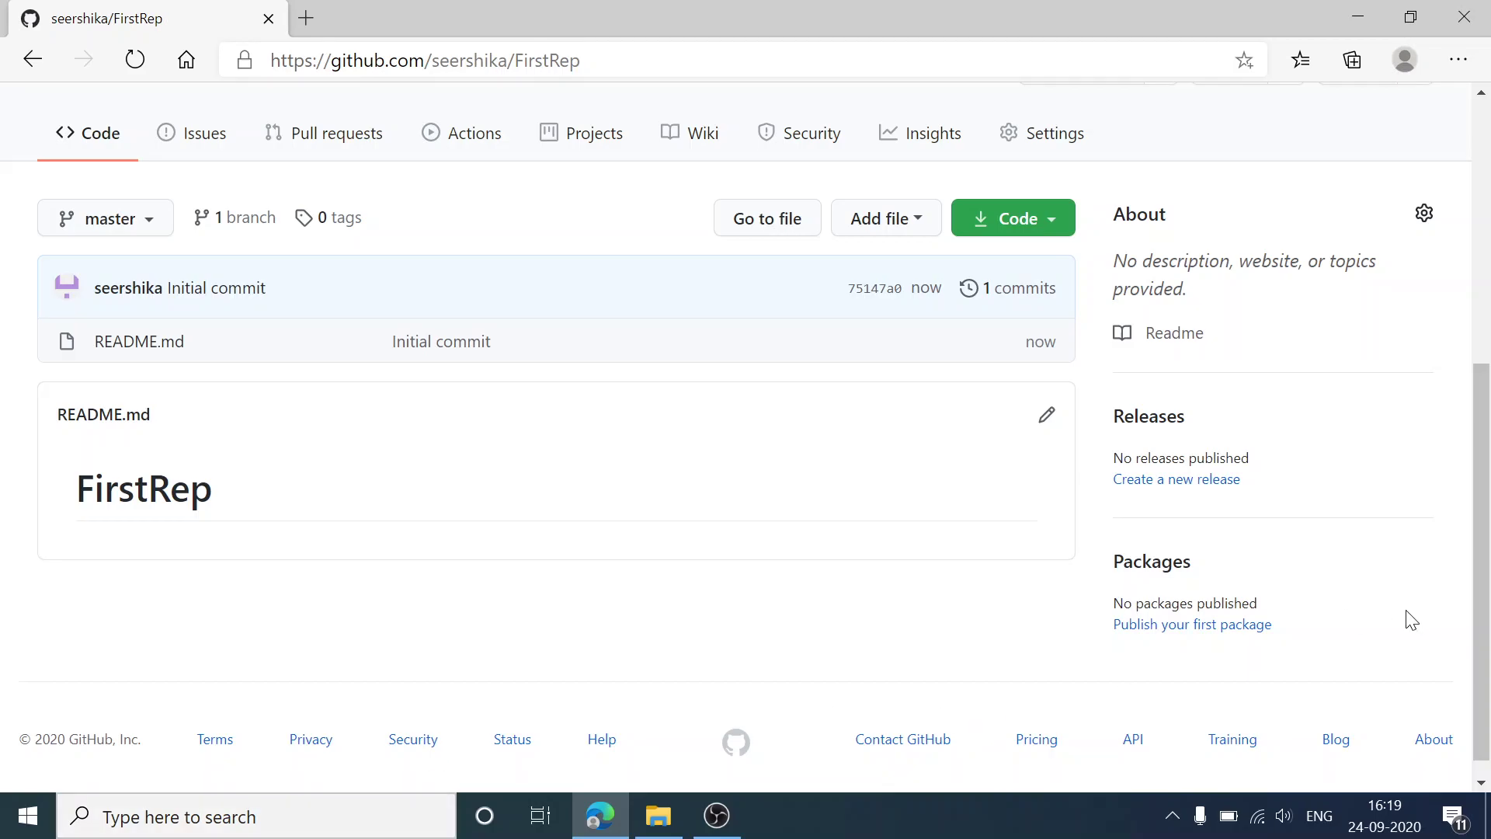
pyautogui.moveTo(1486, 651); pyautogui.dragTo(1456, 481)
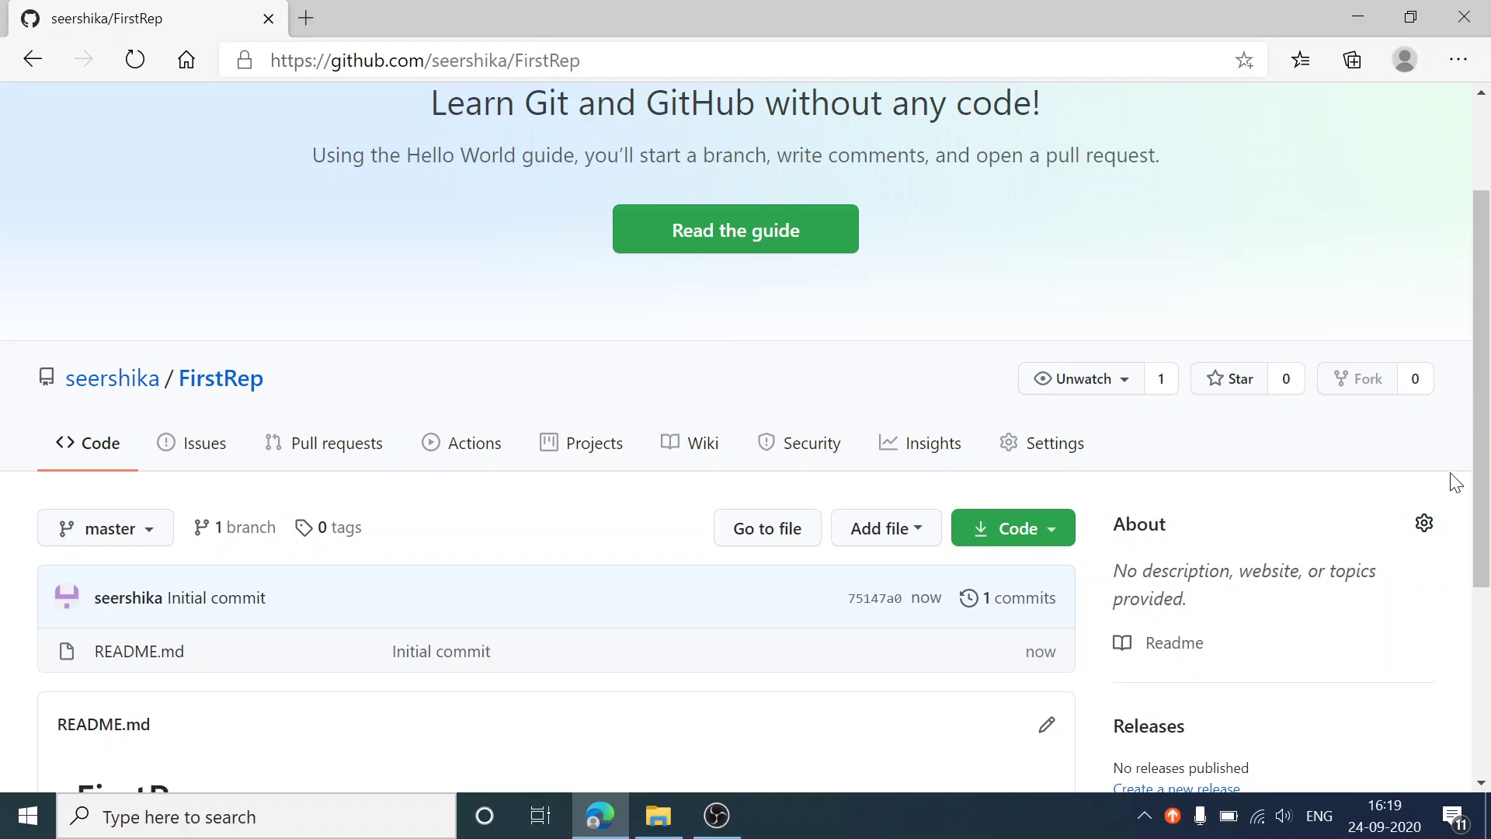
pyautogui.moveTo(1484, 474); pyautogui.dragTo(1488, 509)
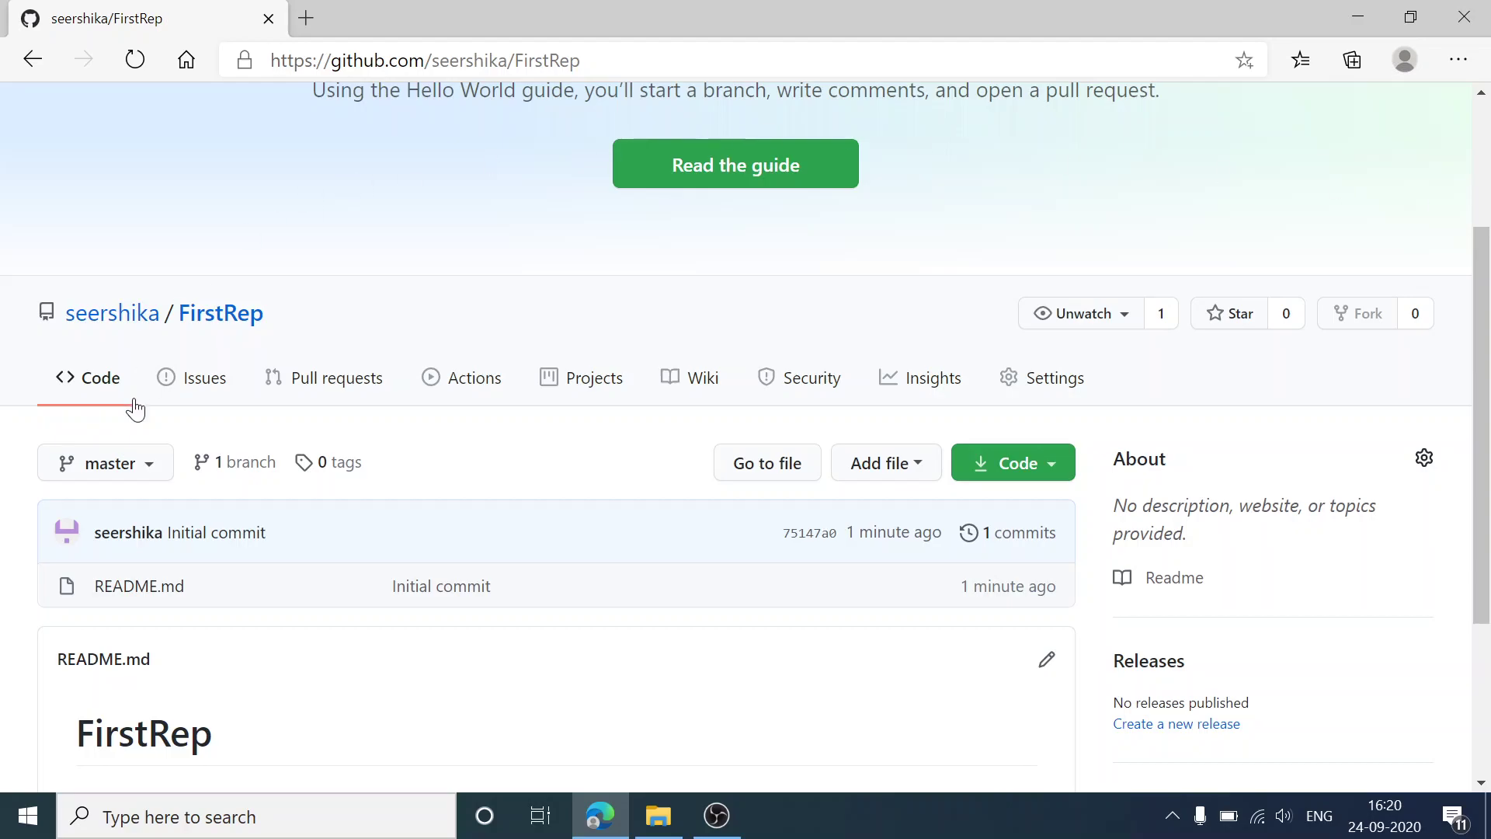
# Step: Create branch firstbranch from master using the branch dropdown
pyautogui.click(152, 466)
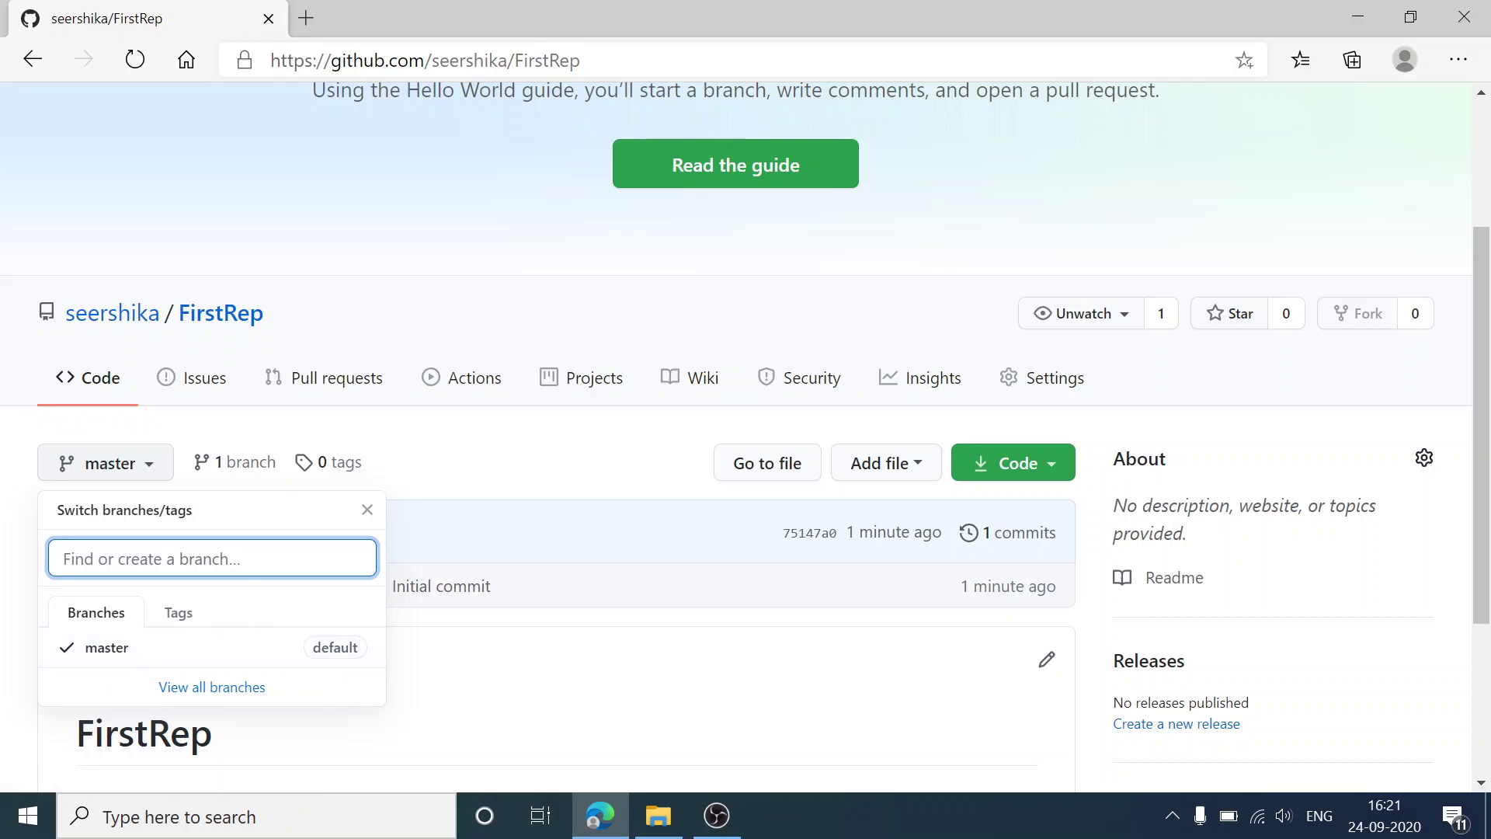
pyautogui.write('f')
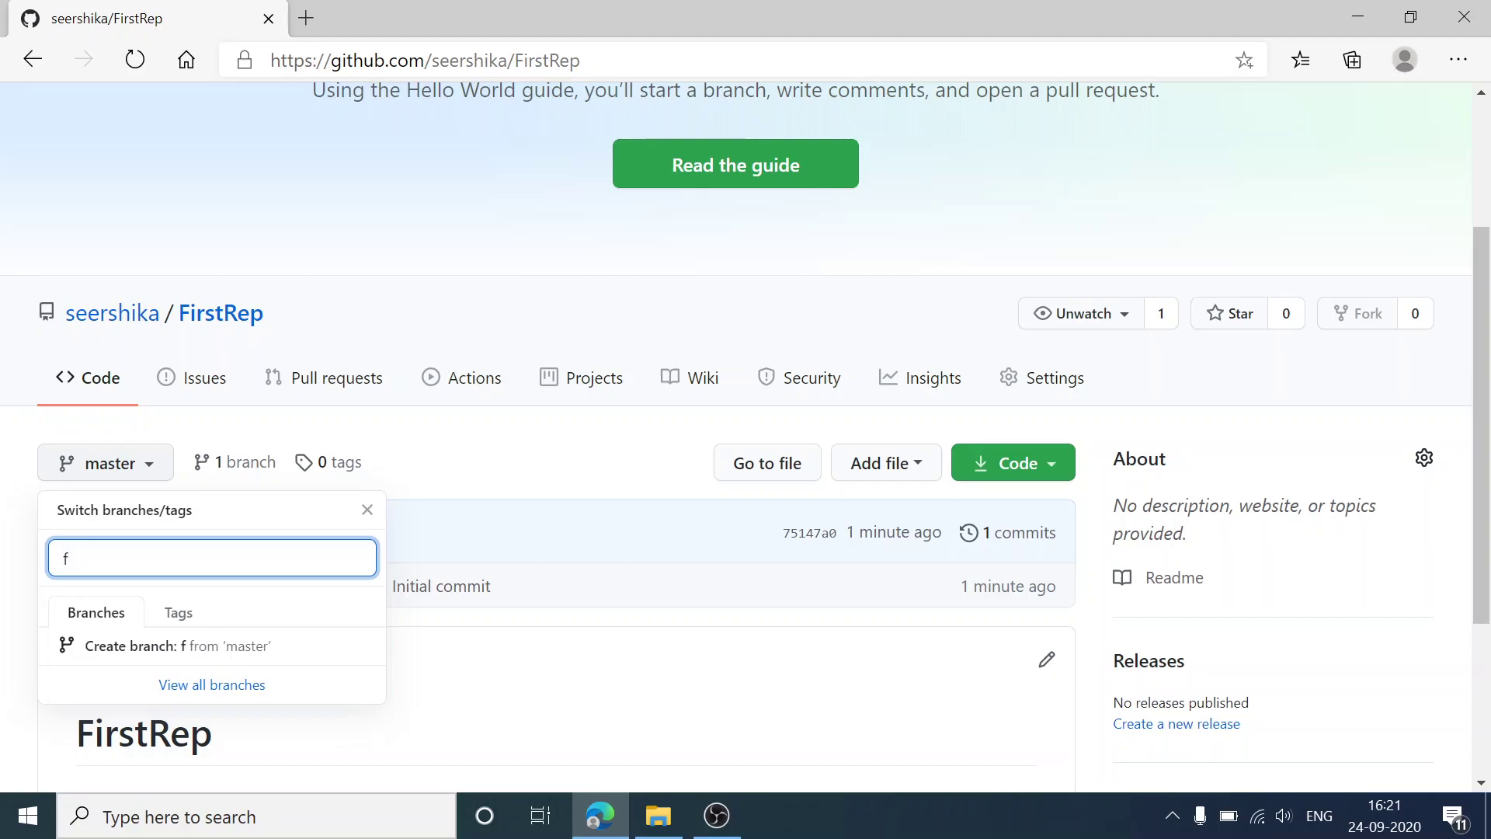
pyautogui.write('irstbr')
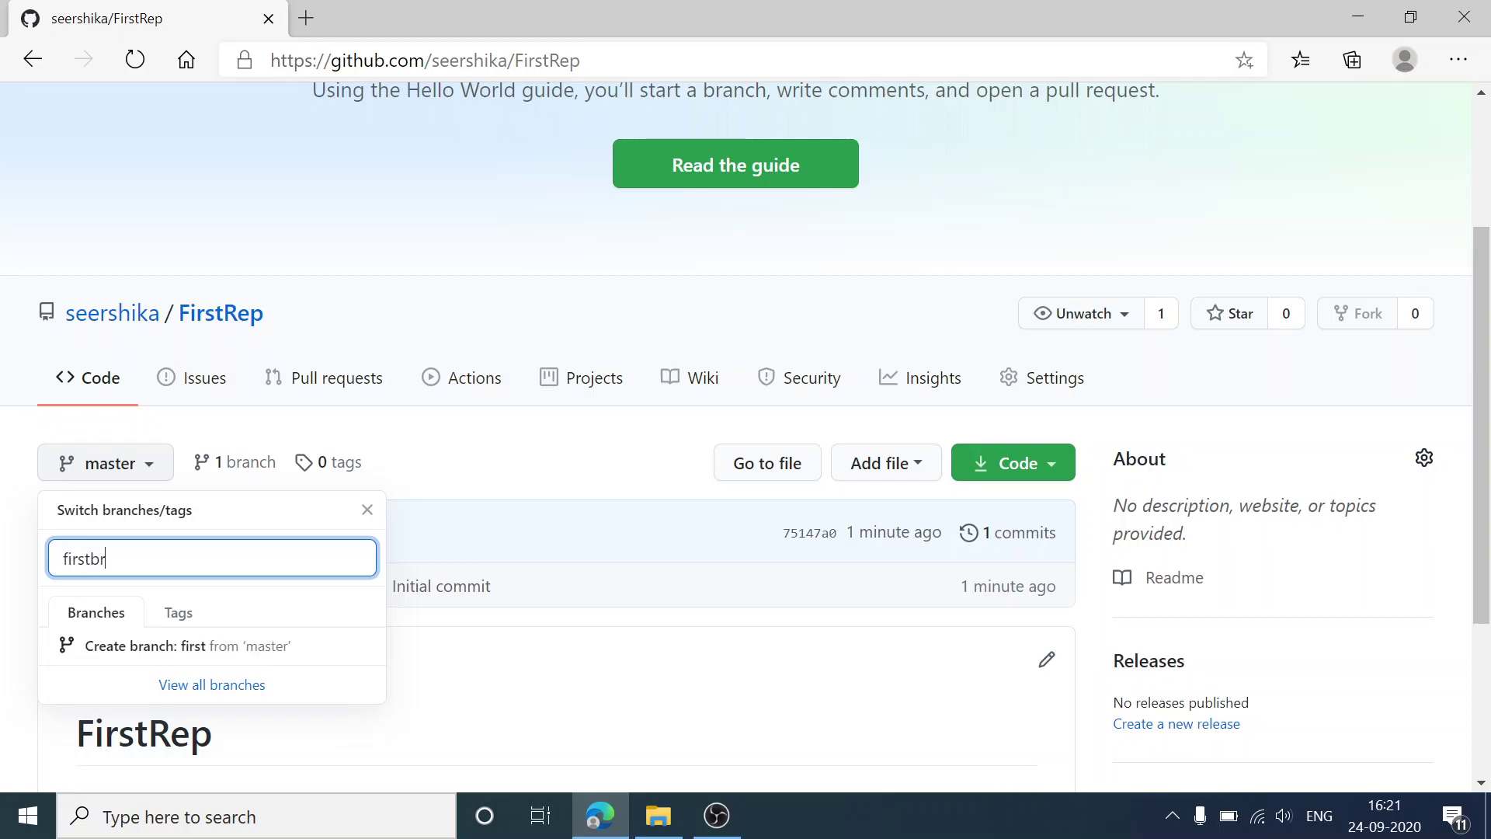
pyautogui.write('anch')
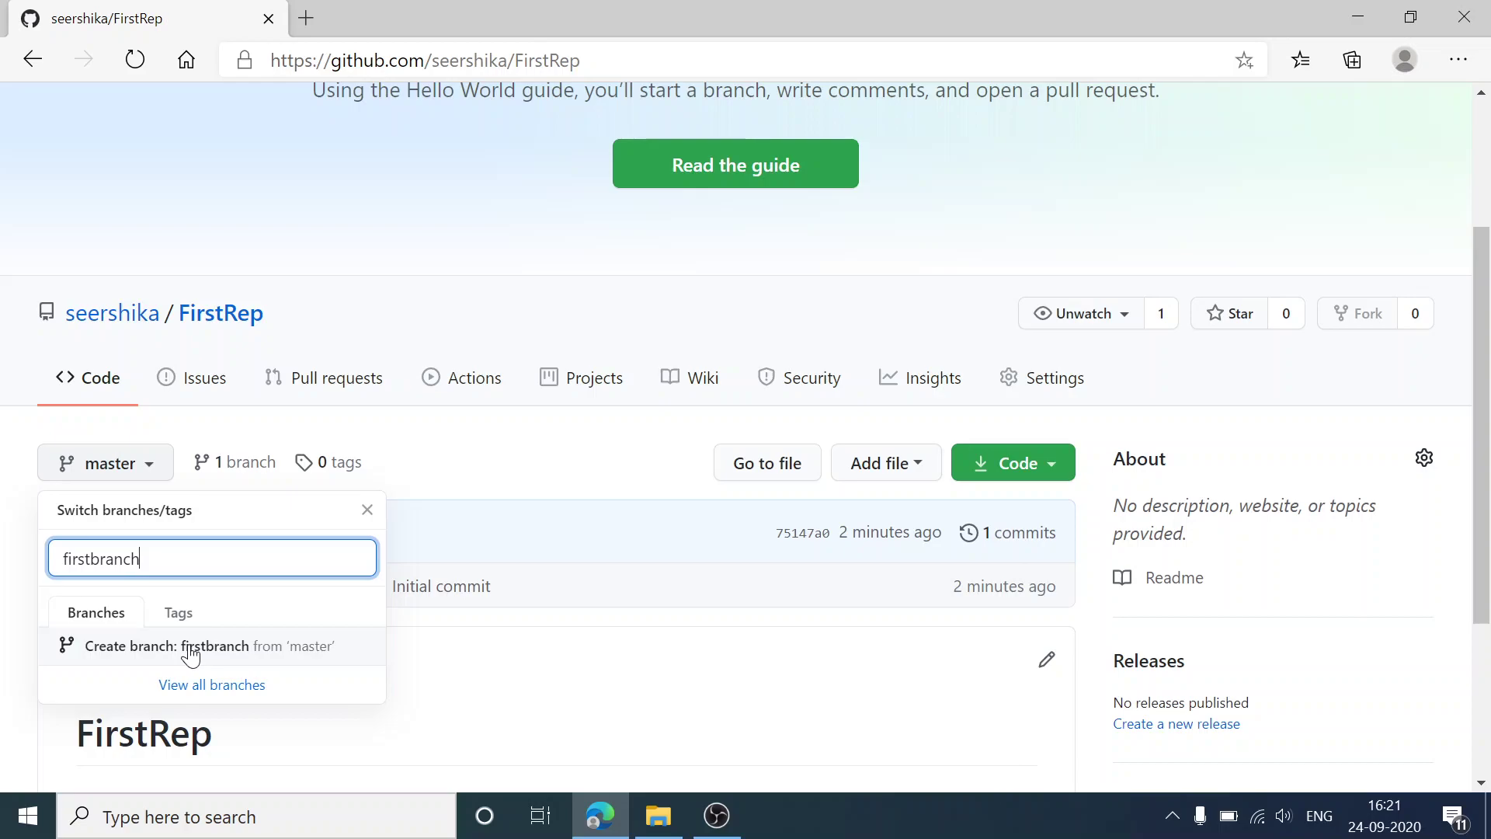
pyautogui.click(190, 654)
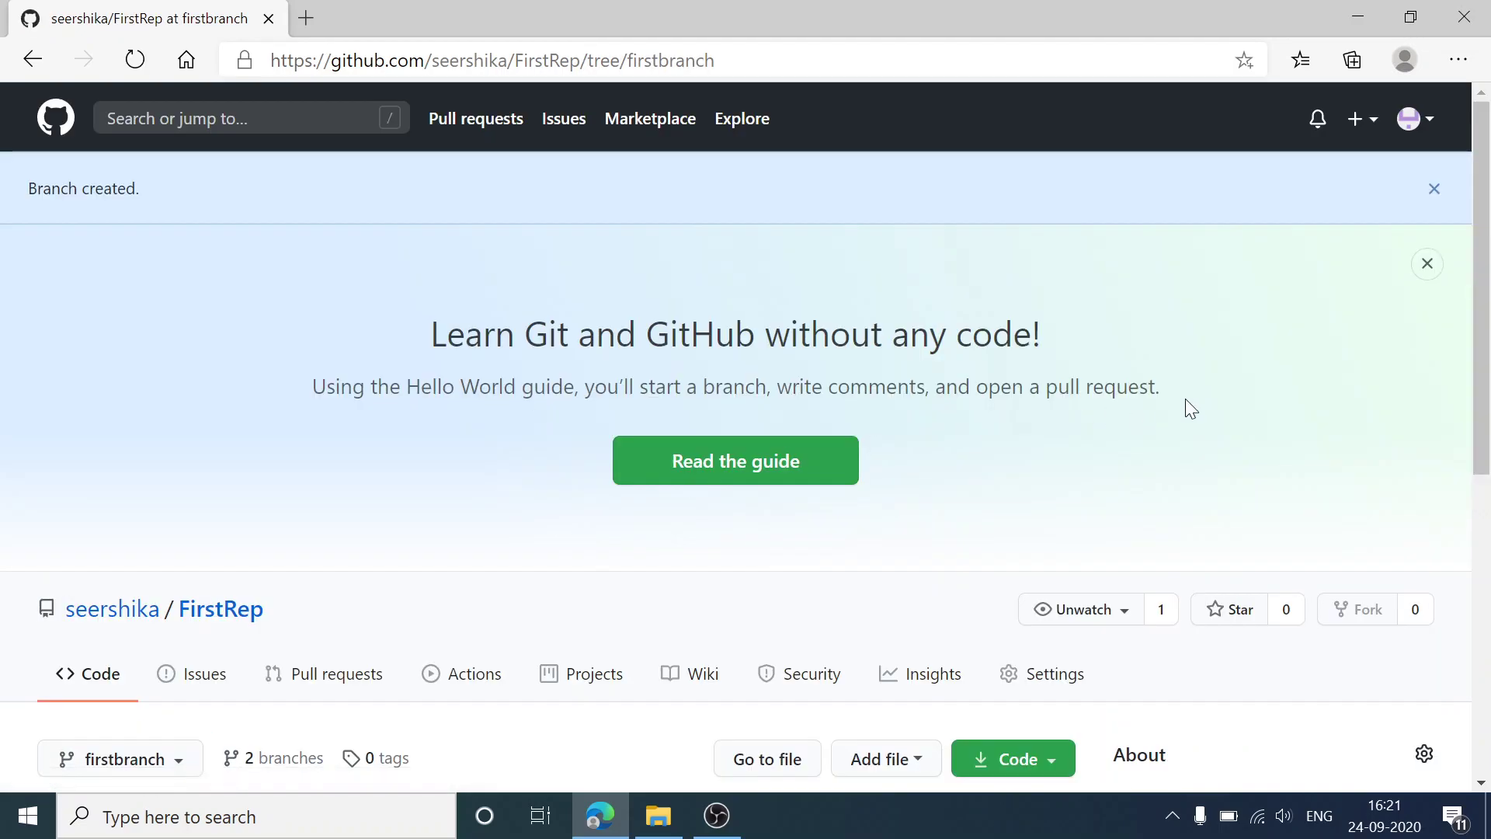
pyautogui.moveTo(1484, 386); pyautogui.dragTo(1488, 544)
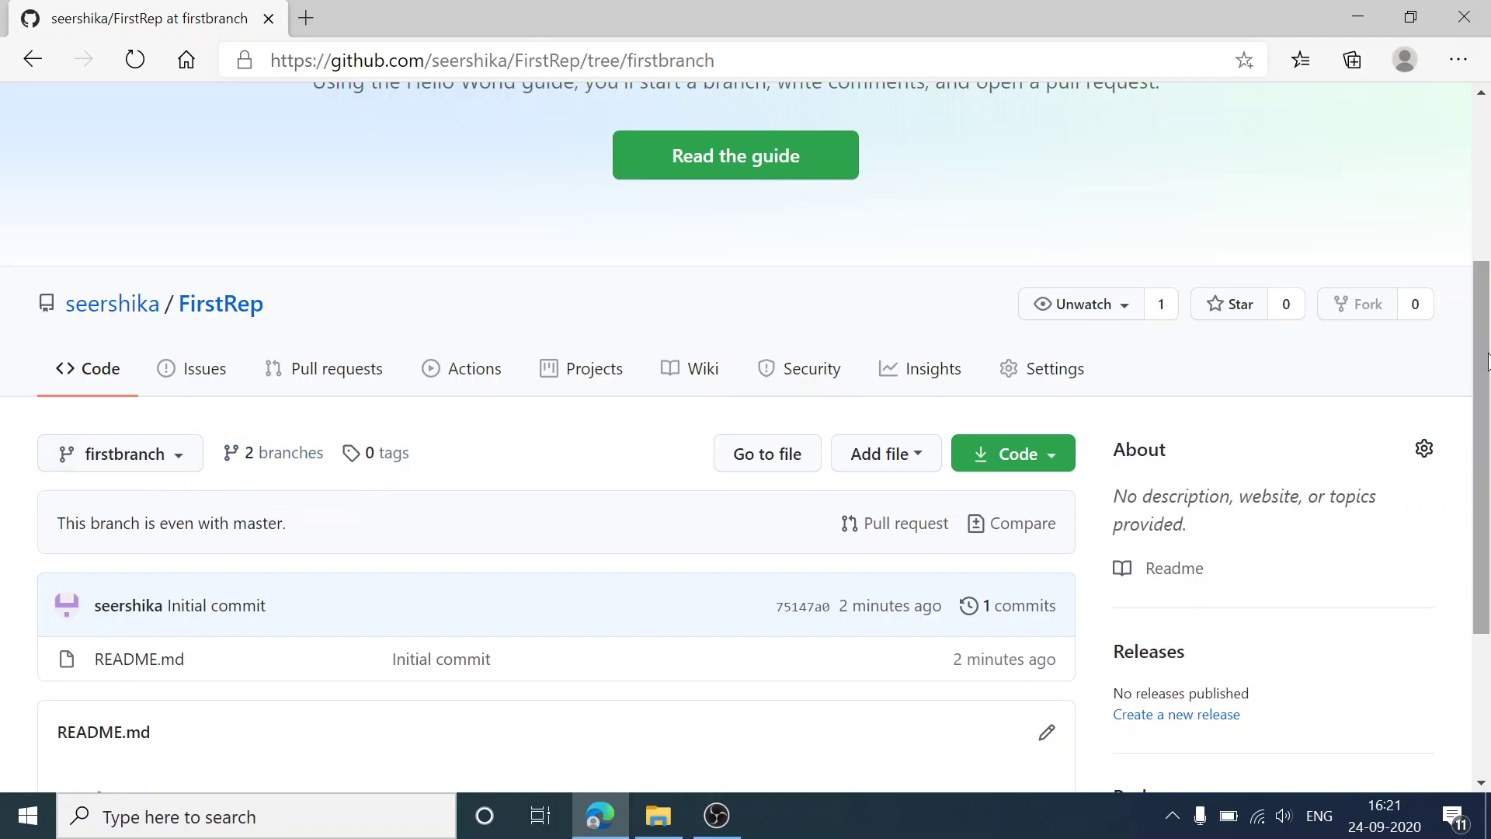
pyautogui.moveTo(1487, 369); pyautogui.dragTo(1489, 424)
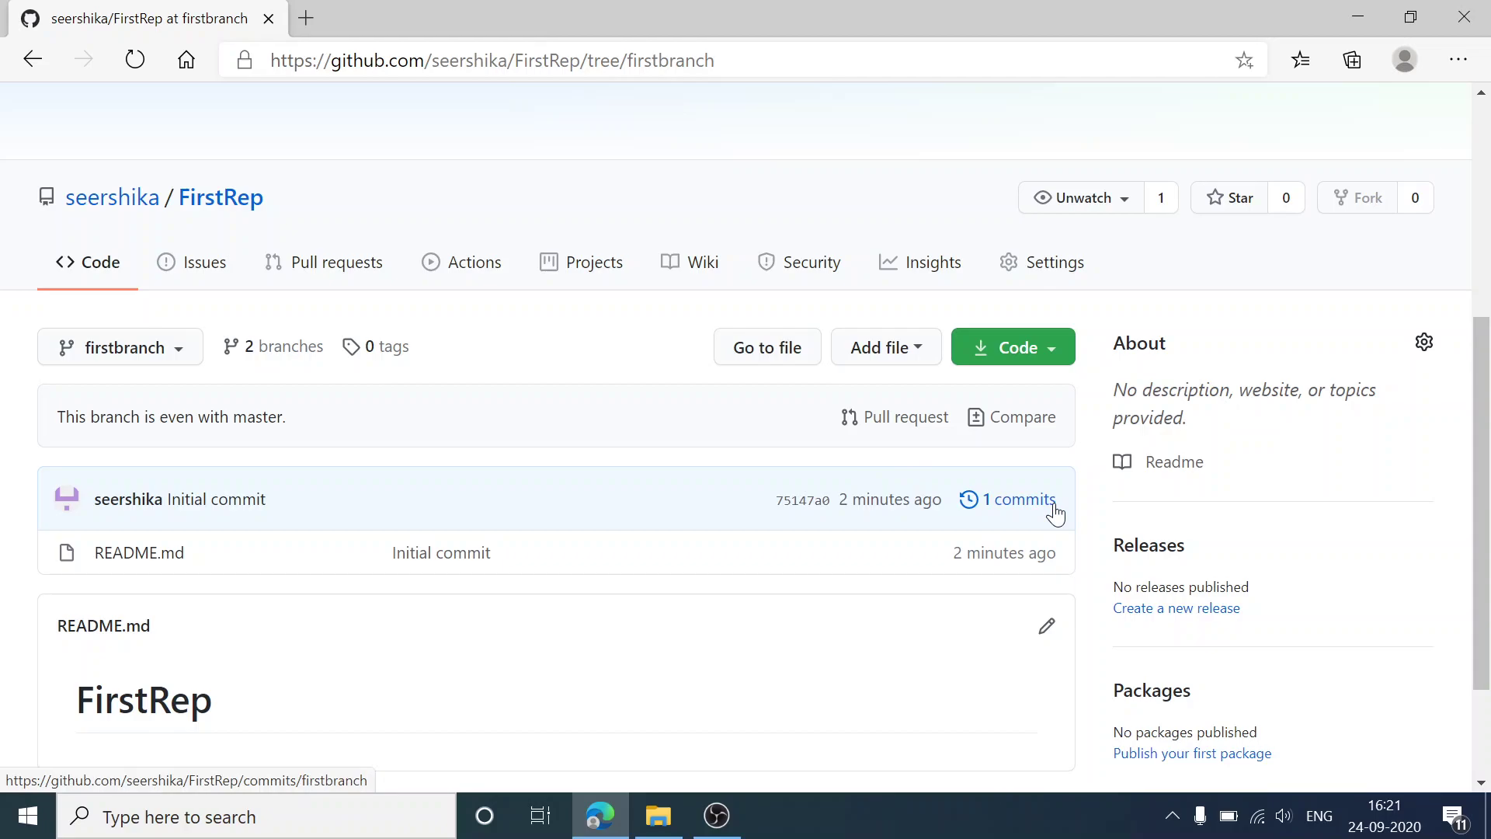
# Step: Launch Notepad and type the line 'step1 : create repository'
pyautogui.click(327, 821)
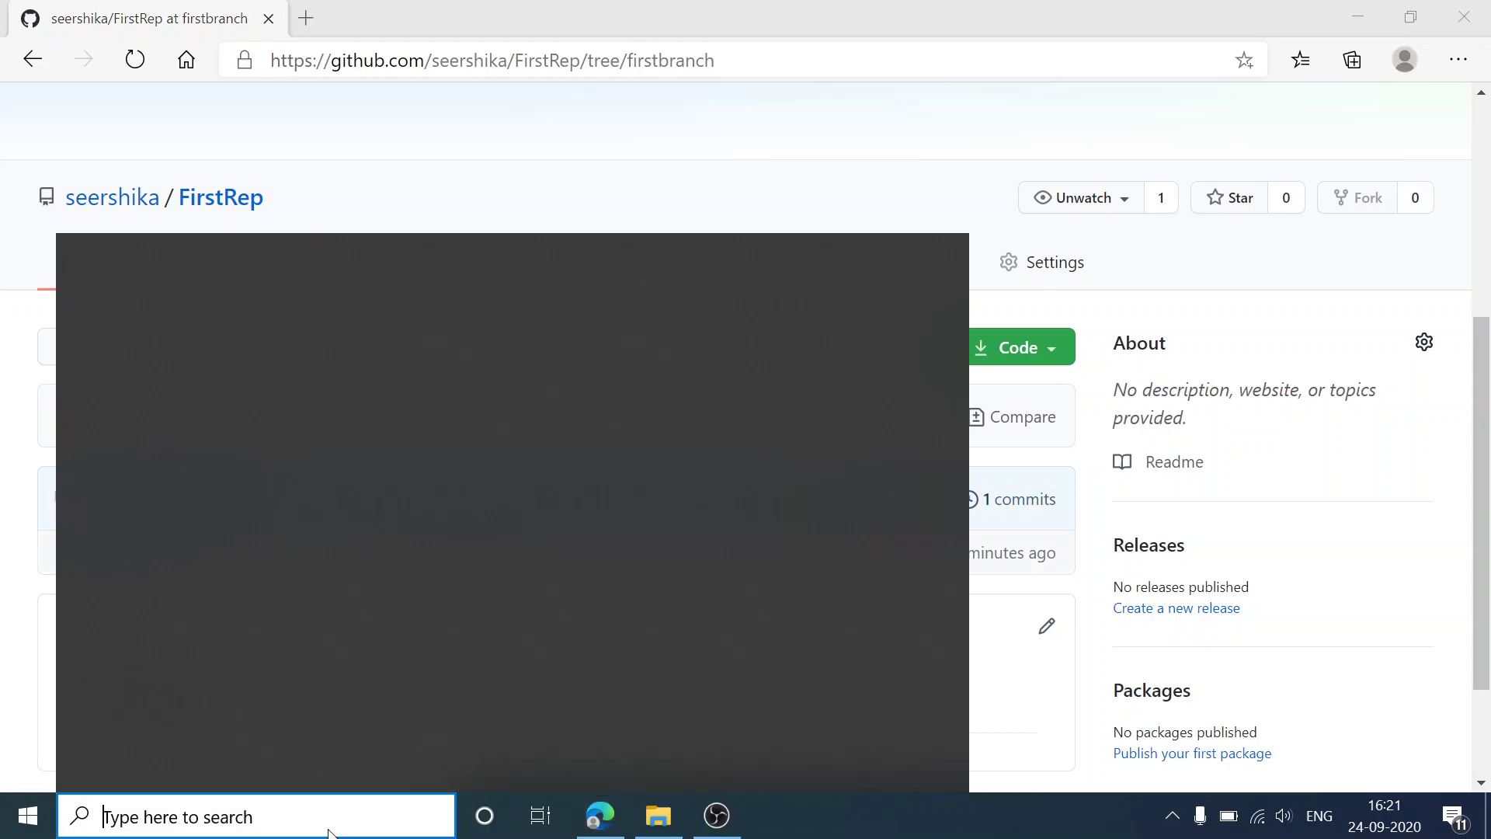
pyautogui.write('not')
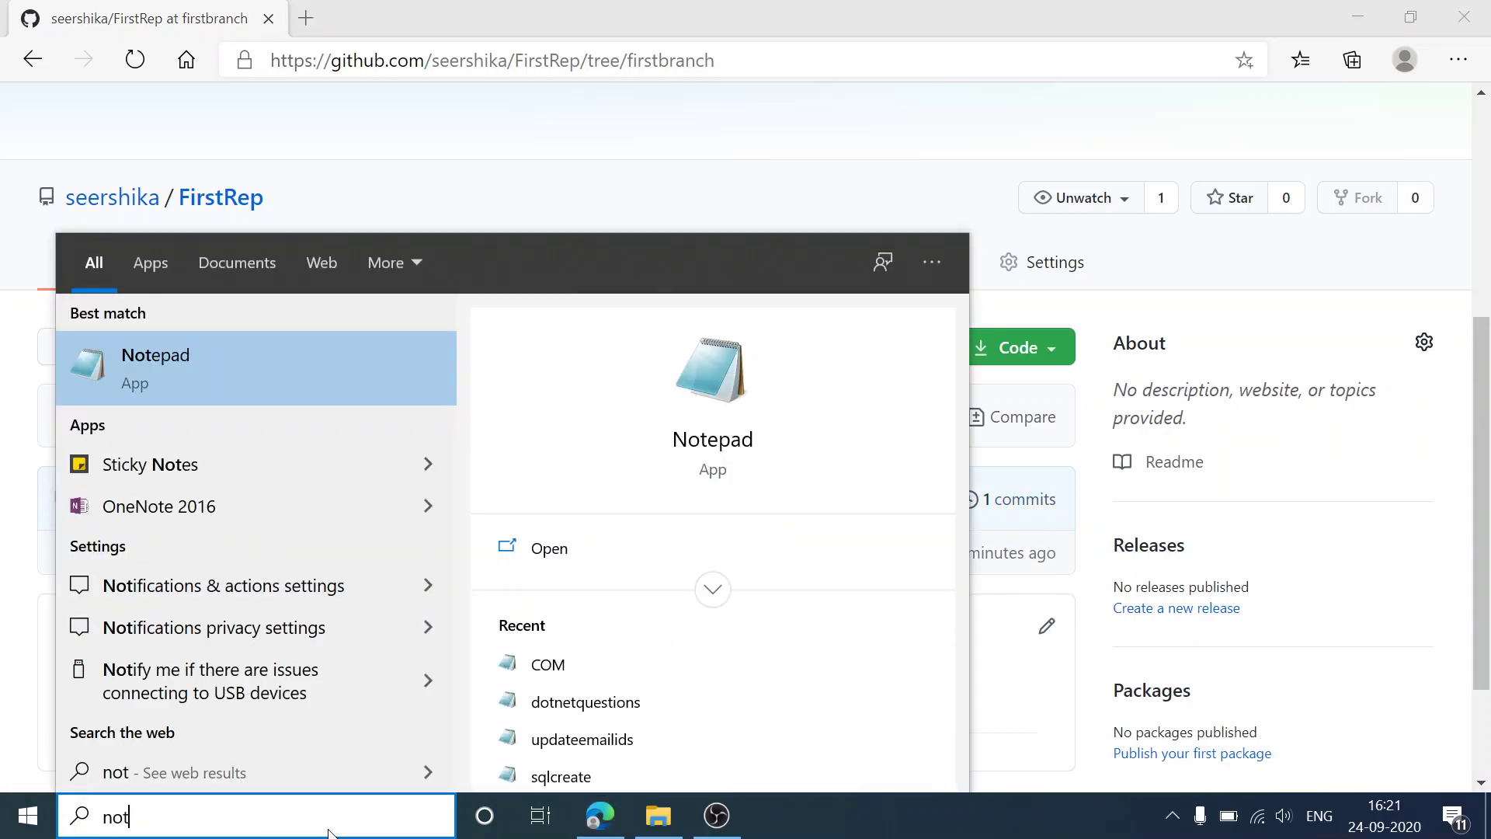
pyautogui.click(240, 387)
pyautogui.write('step1 ')
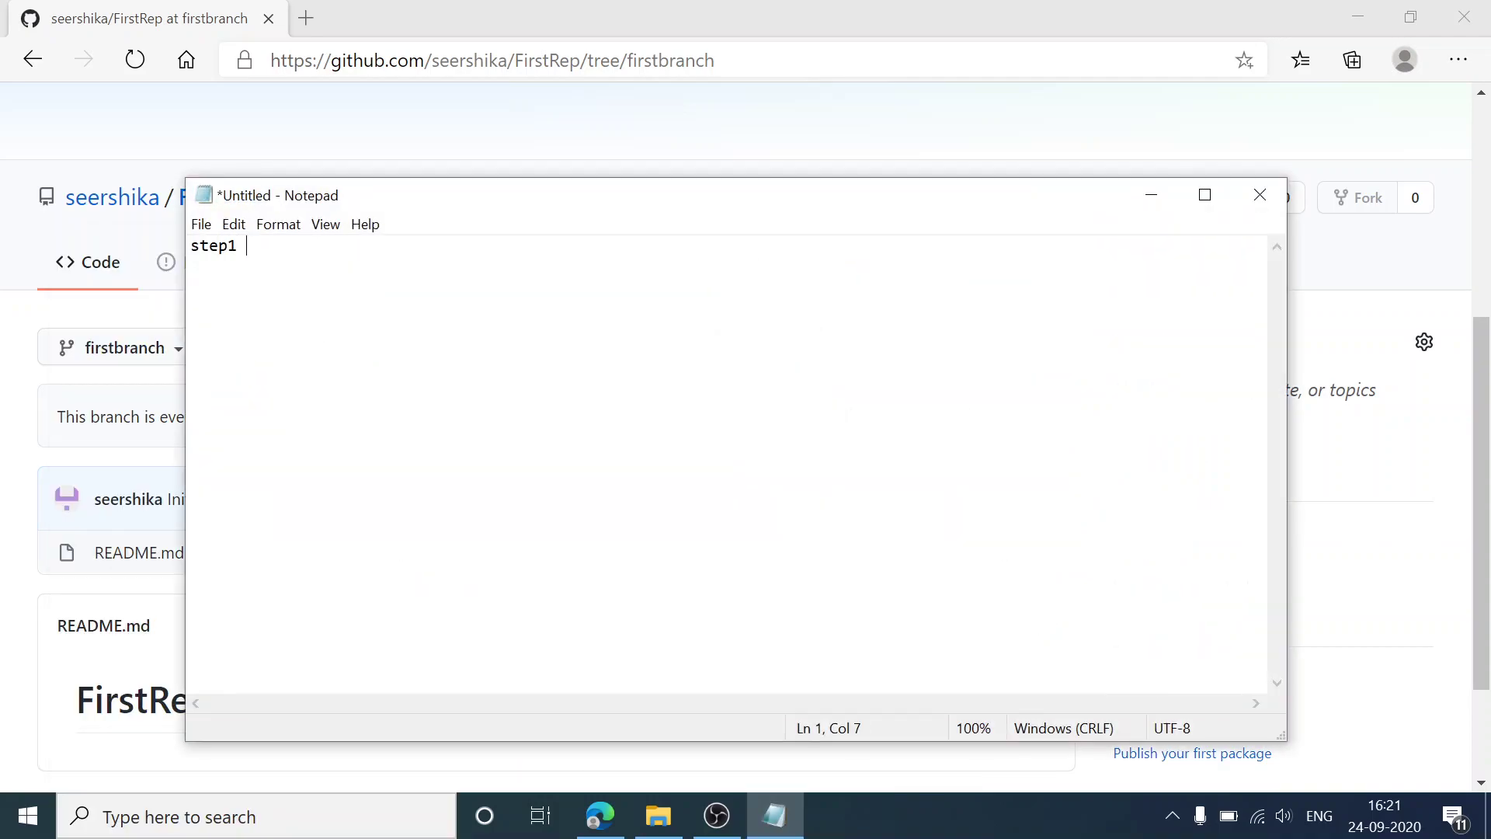
pyautogui.write(': creat')
pyautogui.press('BackSpace')
pyautogui.write('e rep')
pyautogui.write('ostio')
pyautogui.press('BackSpace')
pyautogui.press('BackSpace')
pyautogui.press('BackSpace')
pyautogui.write('io')
pyautogui.press('BackSpace')
pyautogui.write('tory')
pyautogui.press('Return')
# Step: Add the lines 'step 2: create new branch' and 'step 3: commit', then return to GitHub
pyautogui.write('sd')
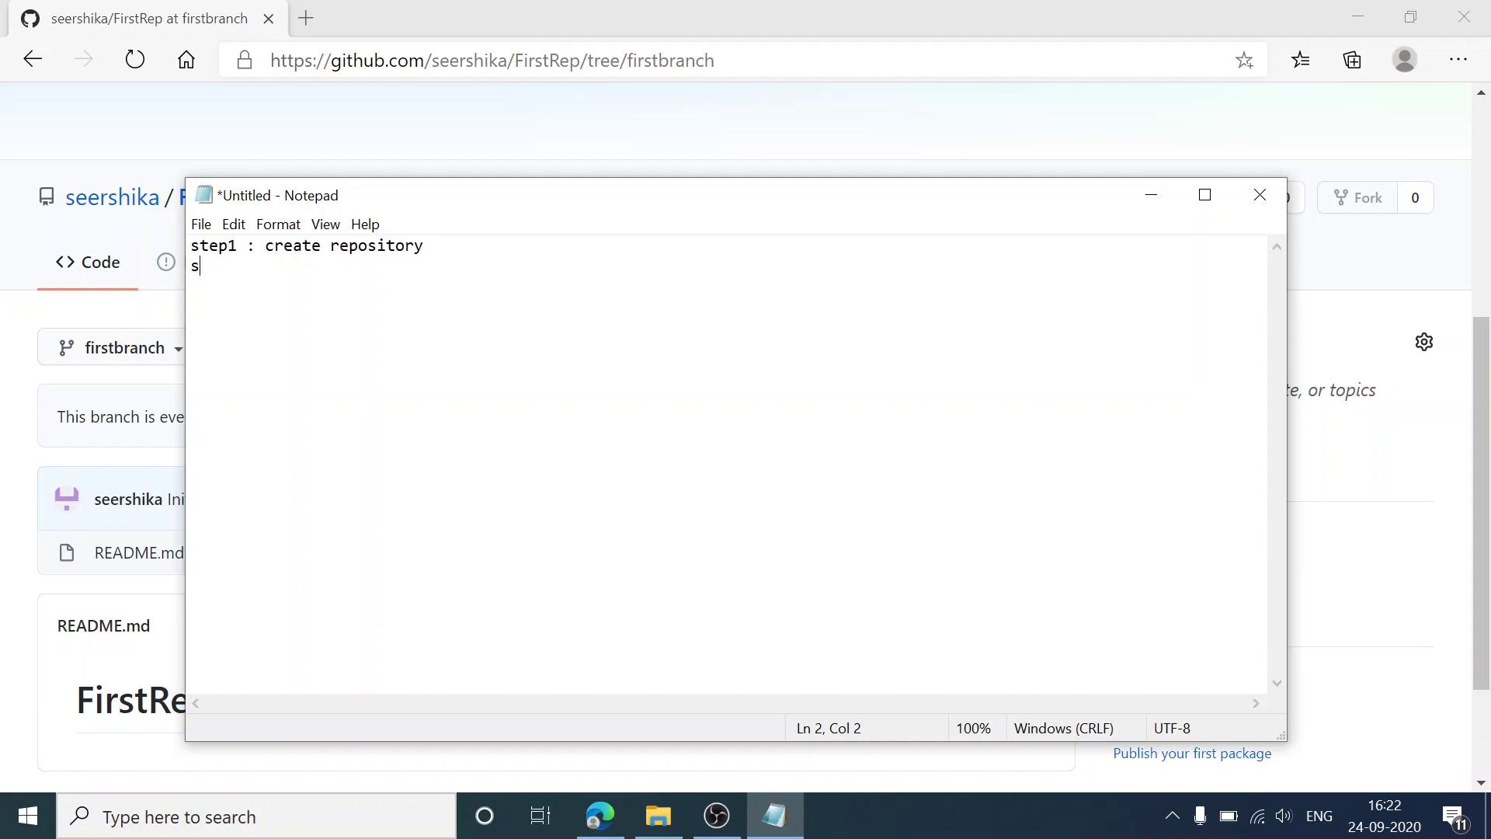
pyautogui.press('BackSpace')
pyautogui.write('tep 2: create ne')
pyautogui.press('BackSpace')
pyautogui.write('w branch')
pyautogui.press('Return')
pyautogui.write('step 3: commit')
pyautogui.press('Return')
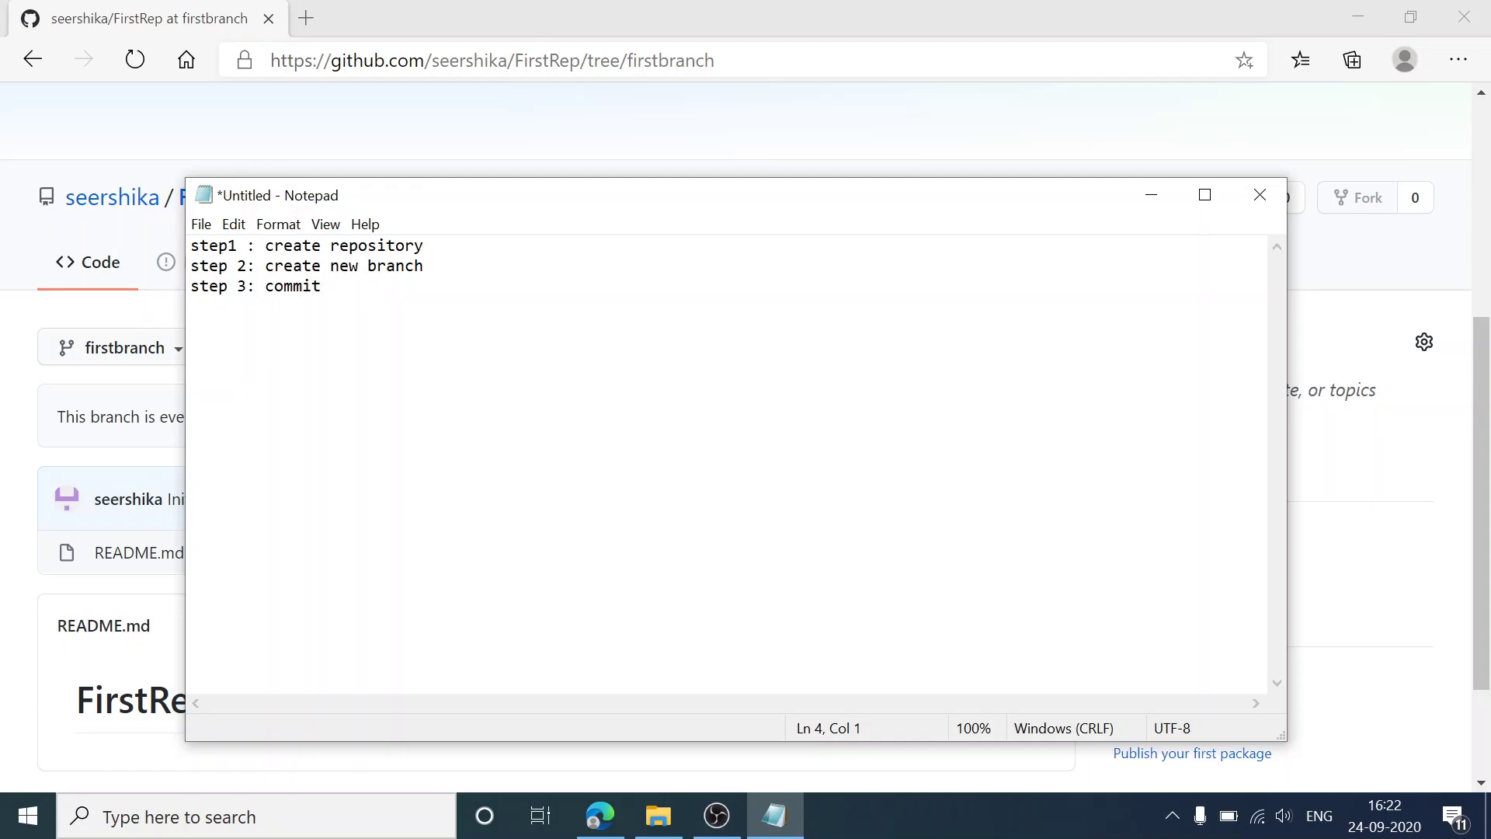
pyautogui.hotkey('alt', 'Tab')
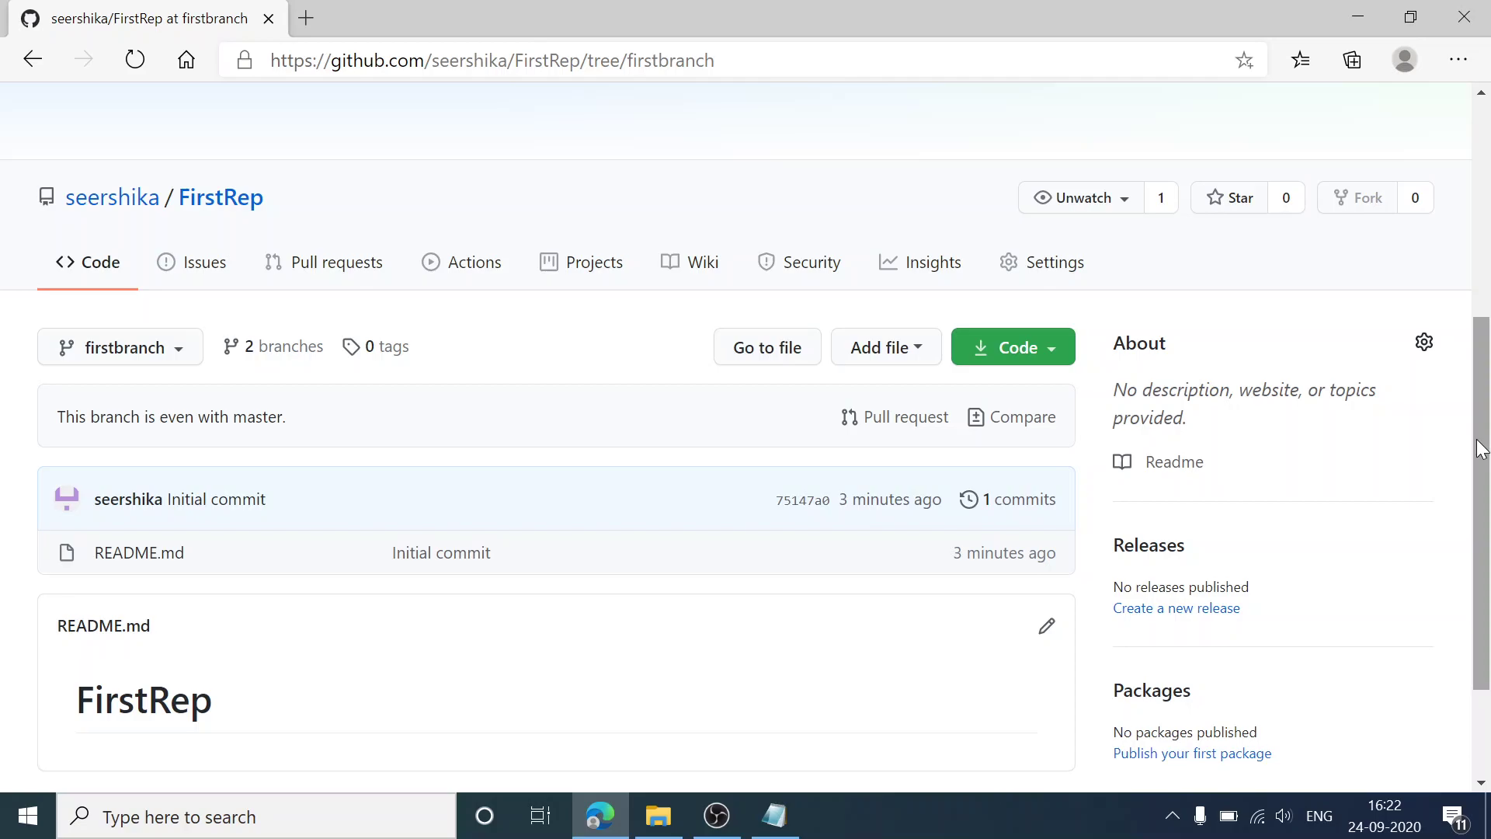
# Step: Edit README.md on firstbranch to add 'first change' and commit it as 'Update README.md'
pyautogui.moveTo(1480, 449); pyautogui.dragTo(1483, 490)
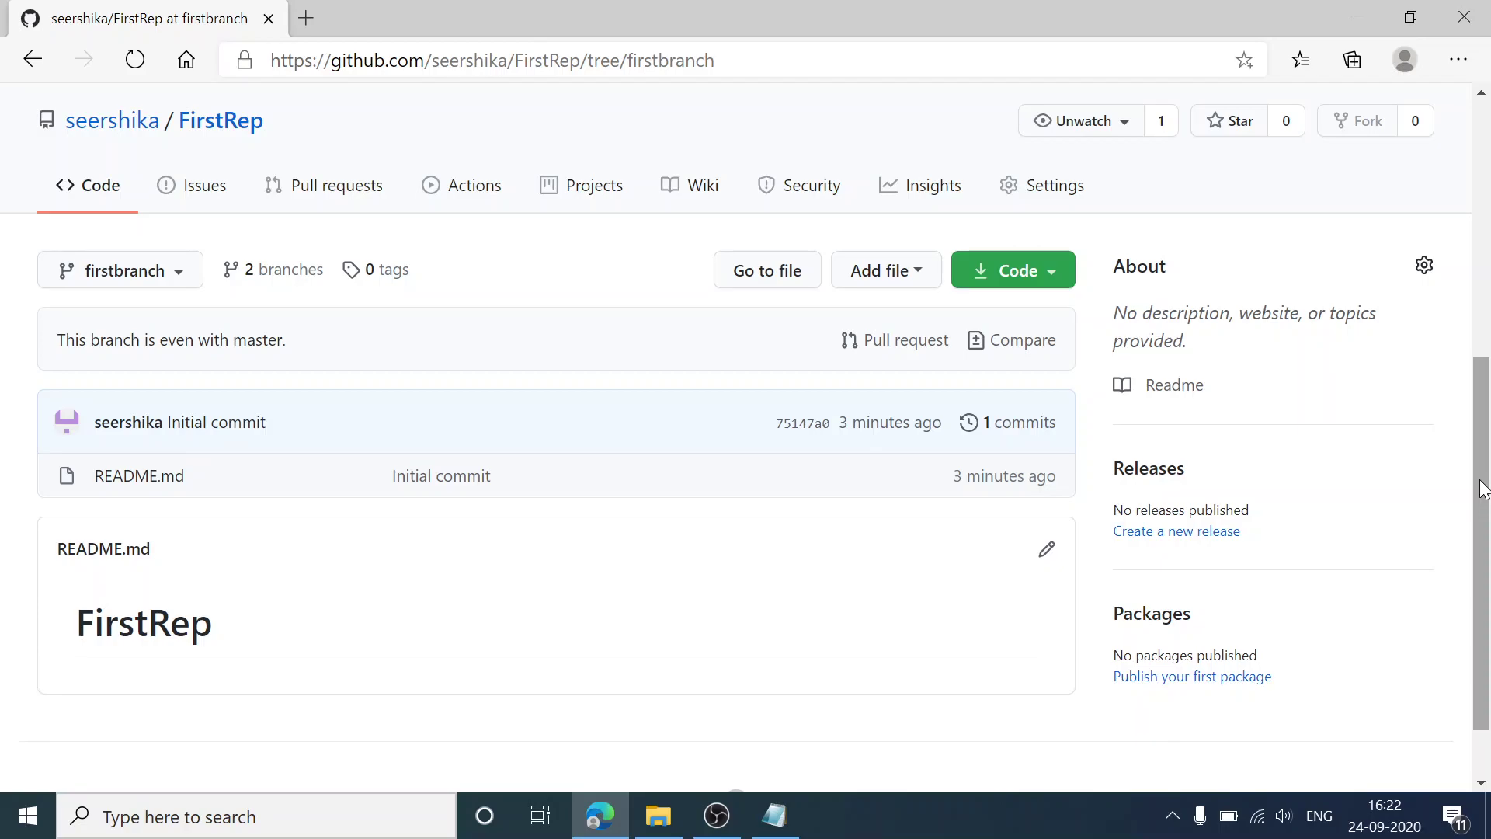
pyautogui.moveTo(1483, 489); pyautogui.dragTo(1484, 494)
pyautogui.scroll(-1, 1483, 525)
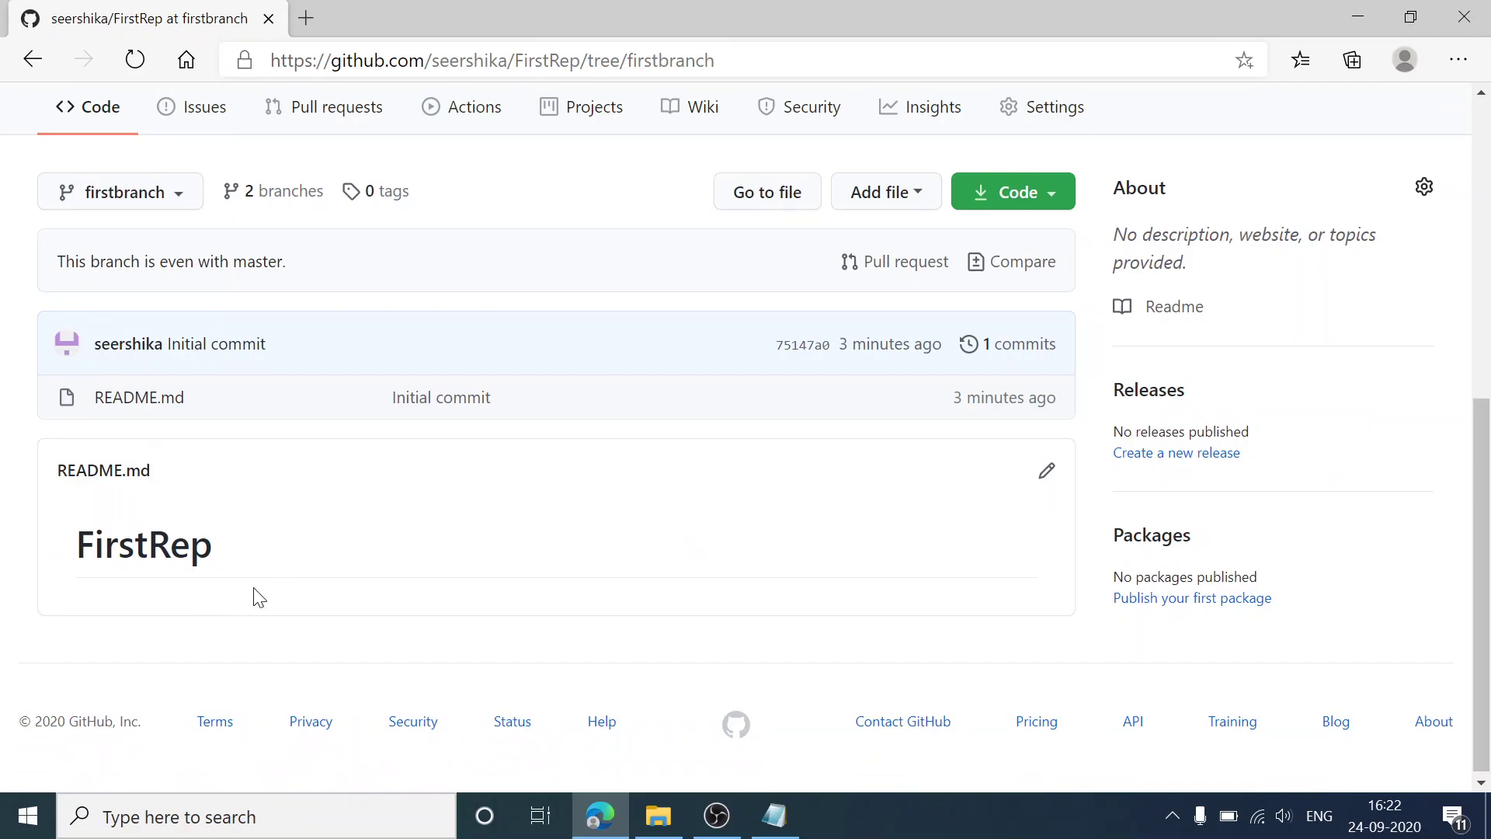
pyautogui.click(1046, 477)
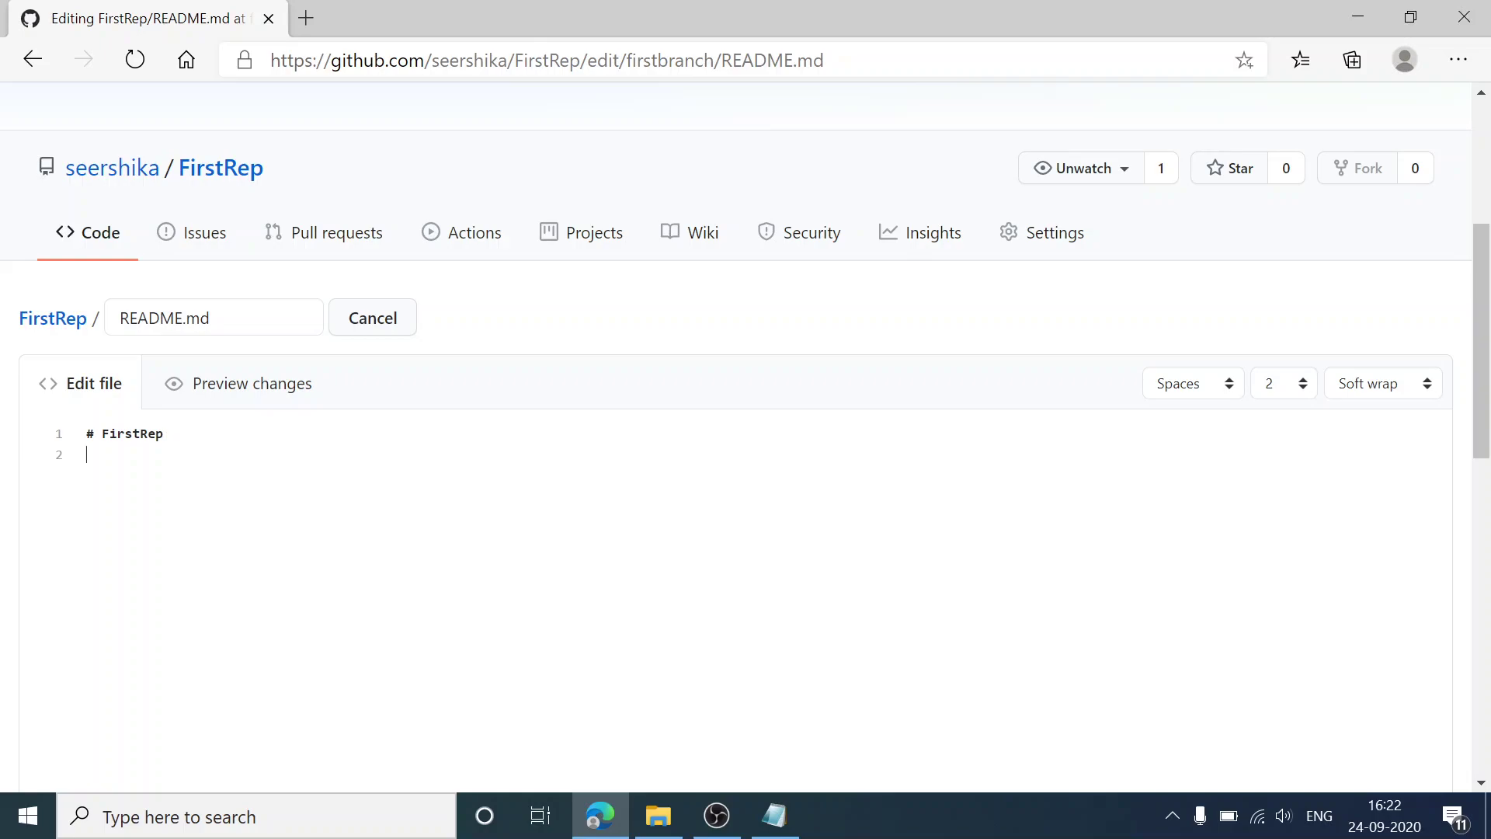
pyautogui.write('first change')
pyautogui.moveTo(1479, 376); pyautogui.dragTo(1488, 643)
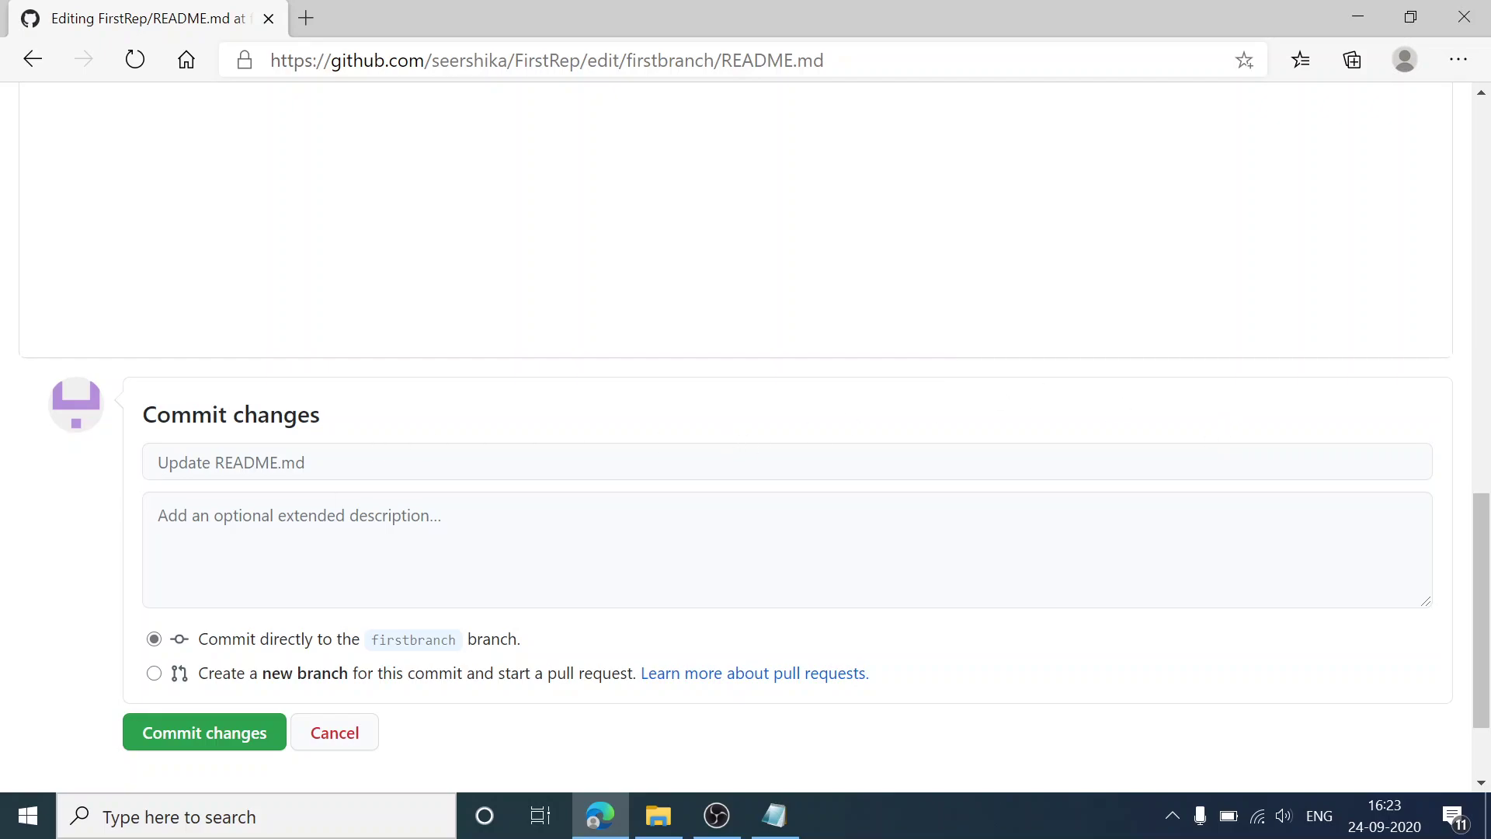
pyautogui.click(159, 515)
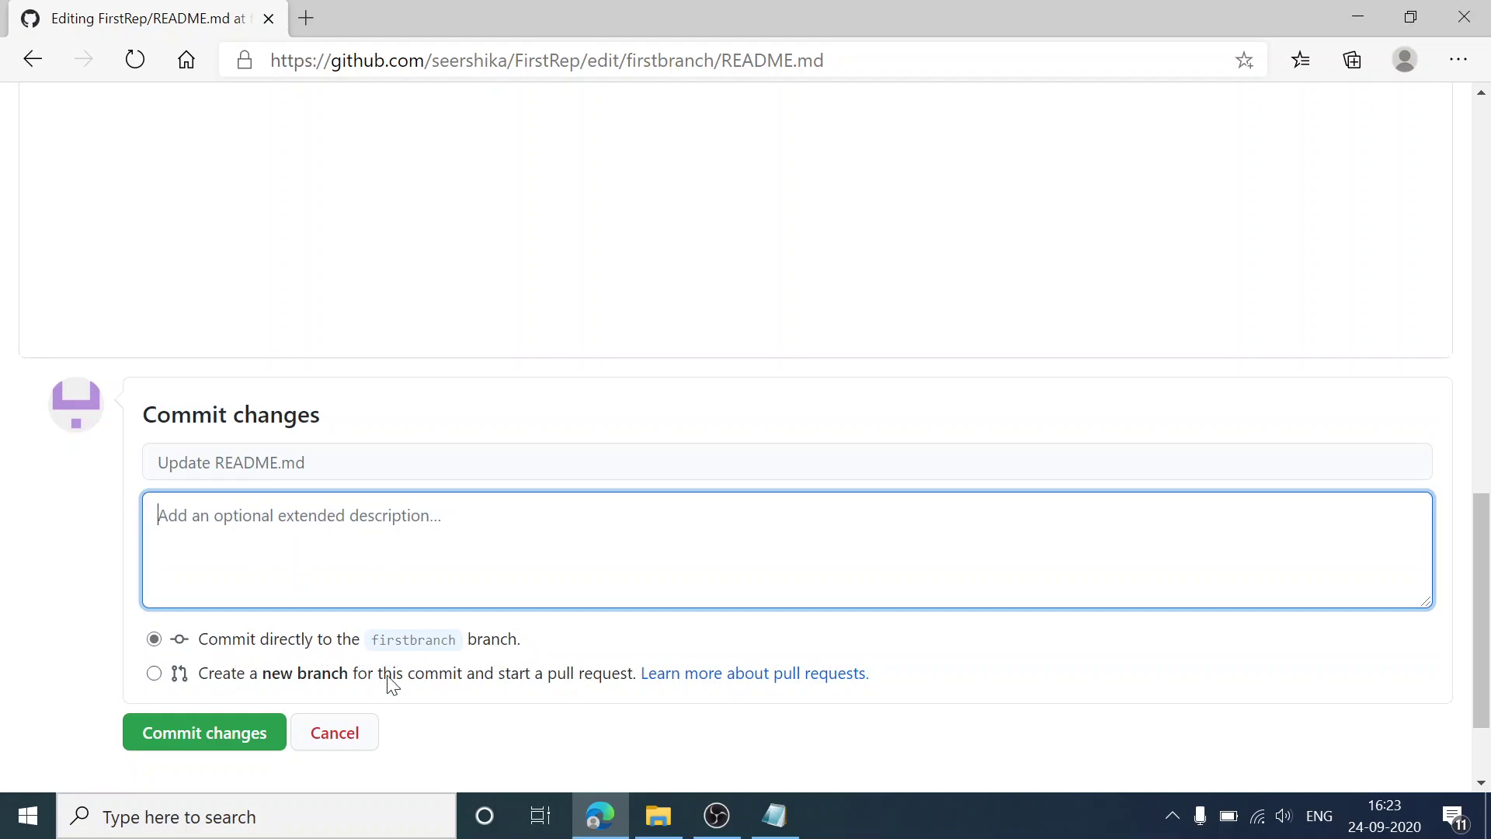
pyautogui.click(213, 751)
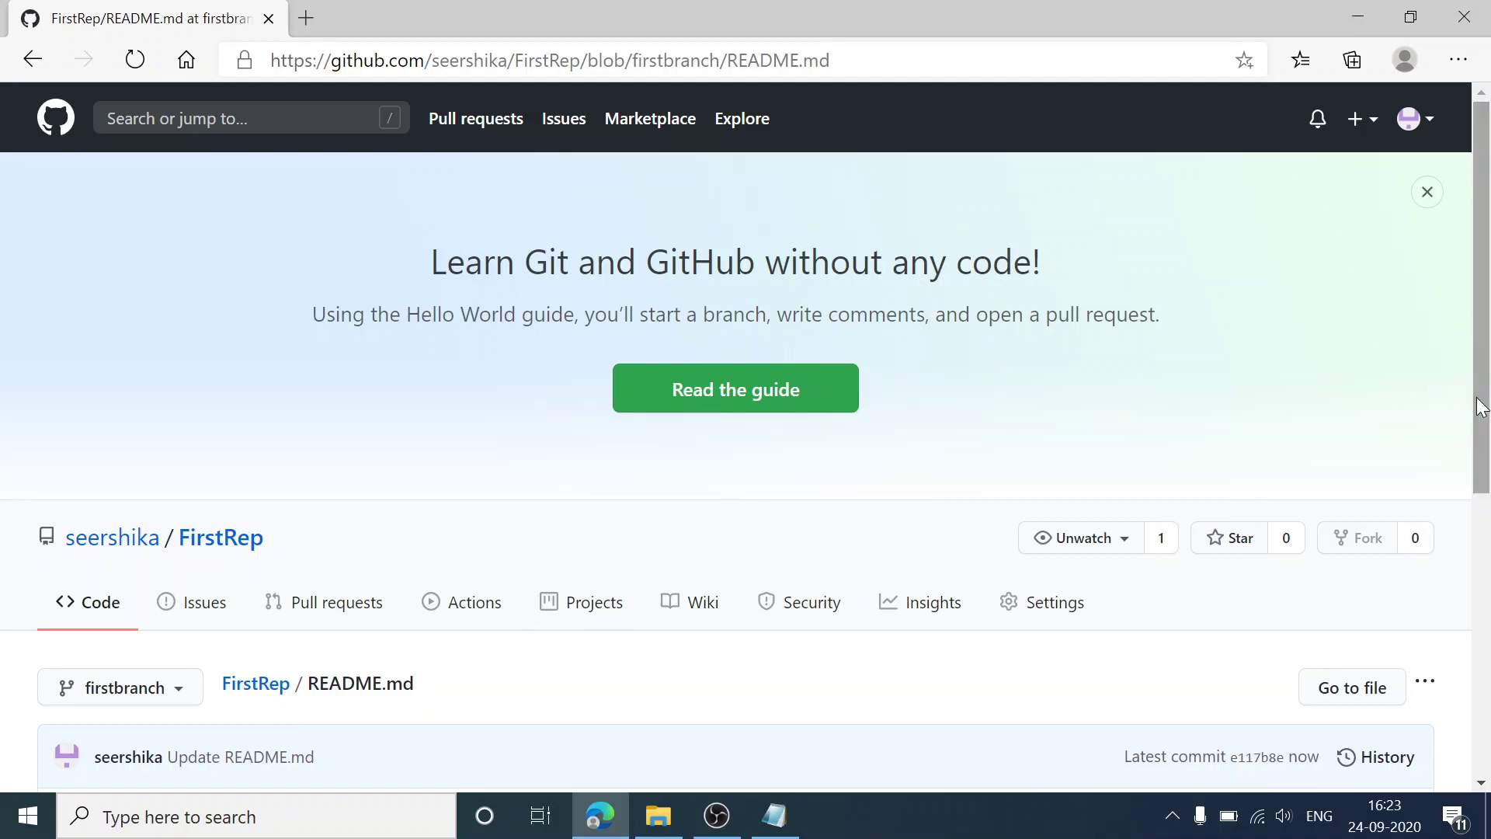
# Step: Scroll the updated README, then add '4 : pull request' as the fourth Notepad line
pyautogui.moveTo(1482, 406); pyautogui.dragTo(1488, 509)
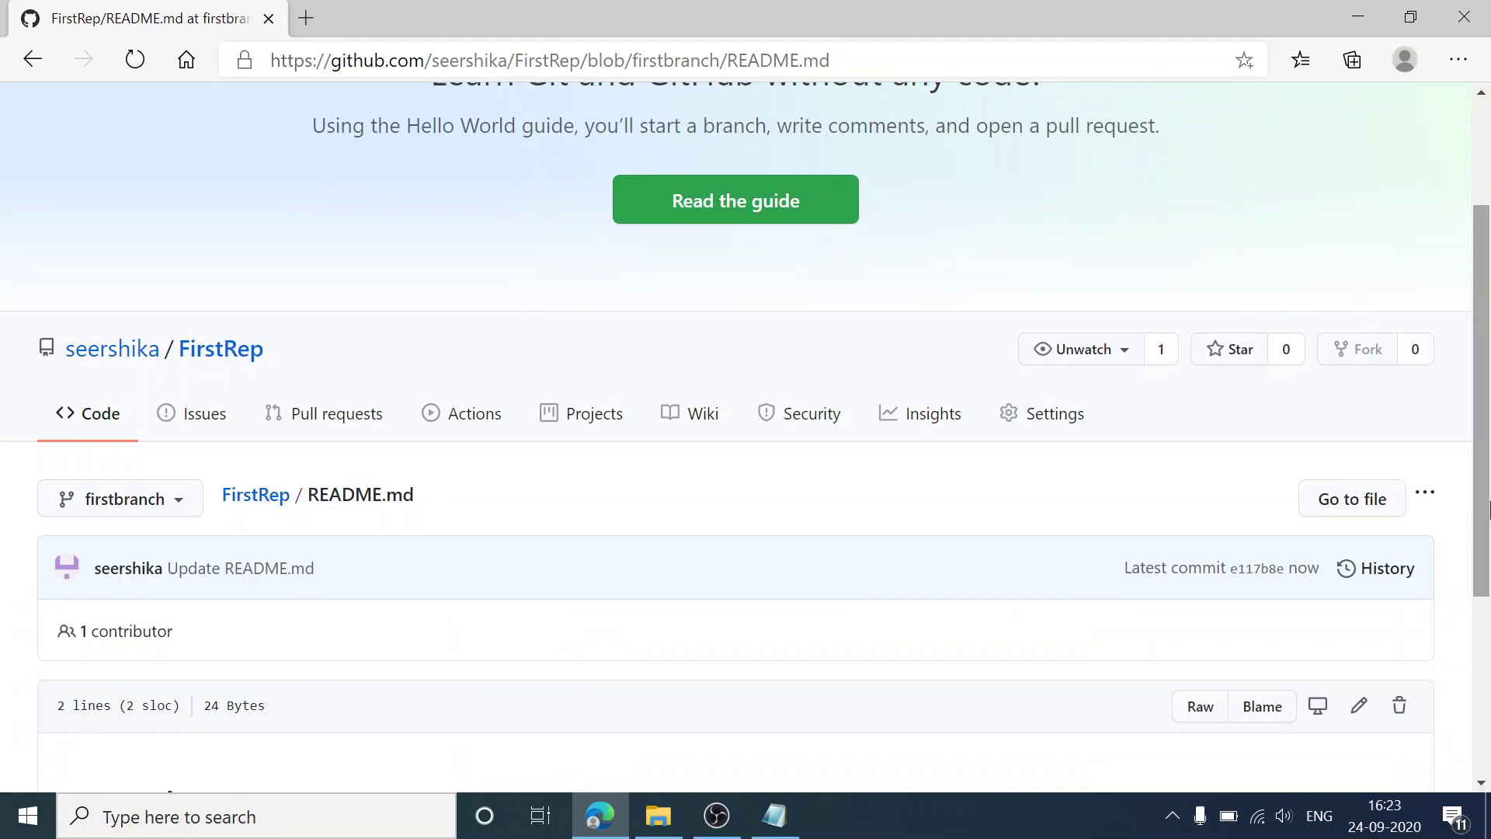
pyautogui.moveTo(1488, 508); pyautogui.dragTo(1488, 576)
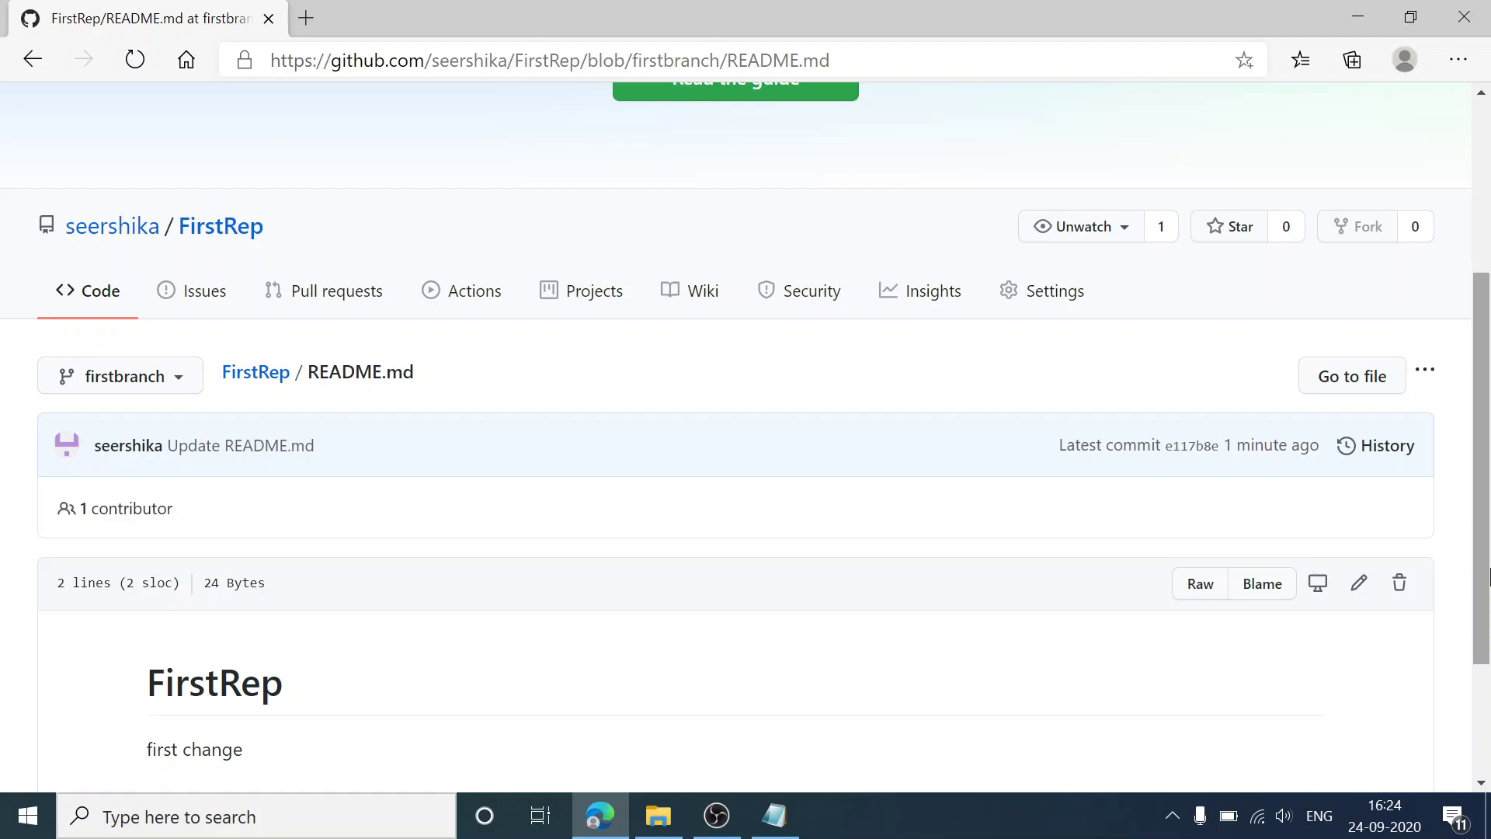
pyautogui.click(771, 833)
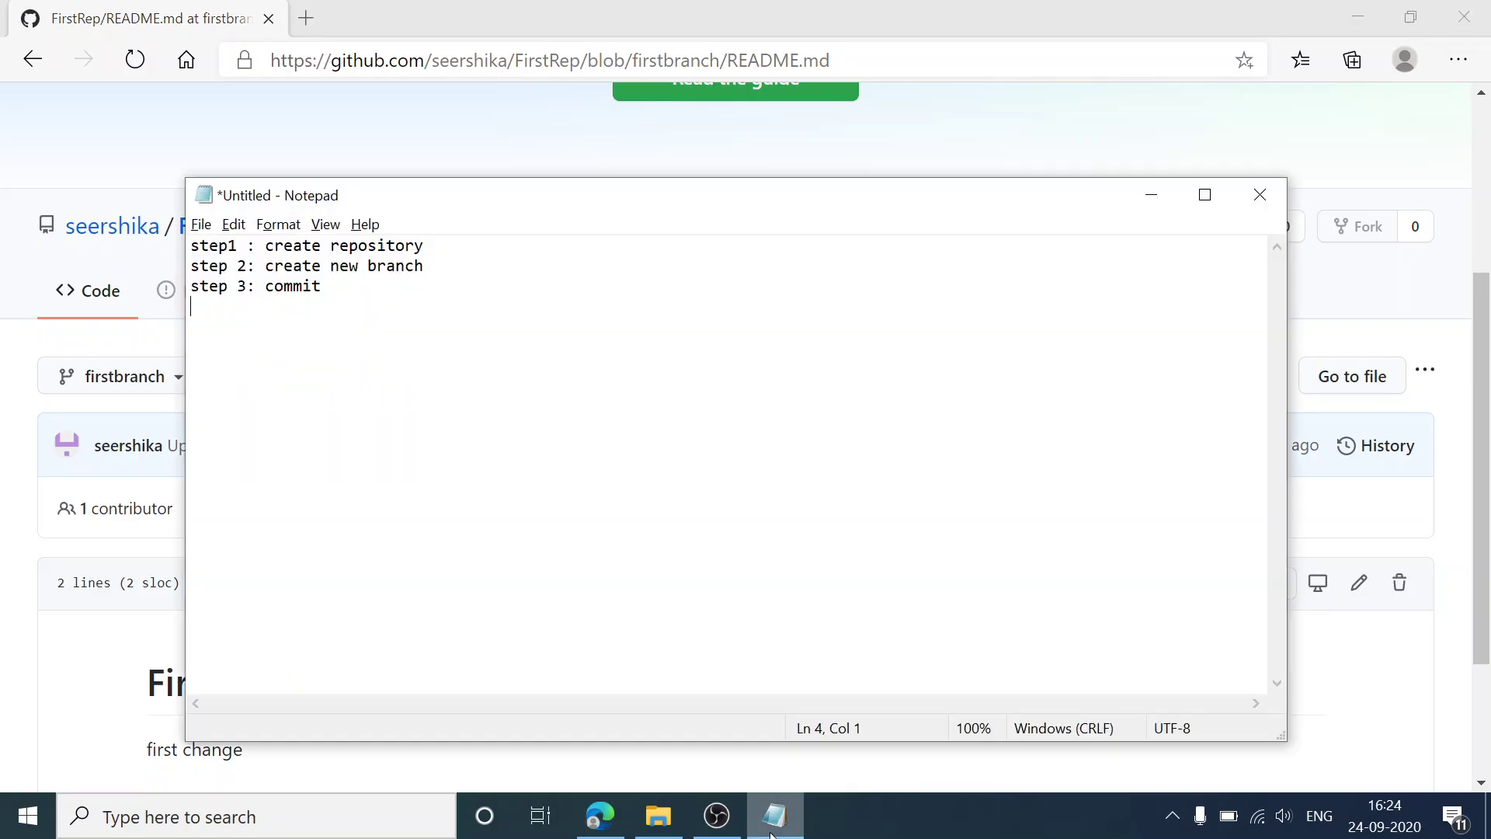
pyautogui.write('4 : pull request')
# Step: Back in GitHub, open FirstRep's Pull requests page showing firstbranch's recent pushes
pyautogui.click(773, 828)
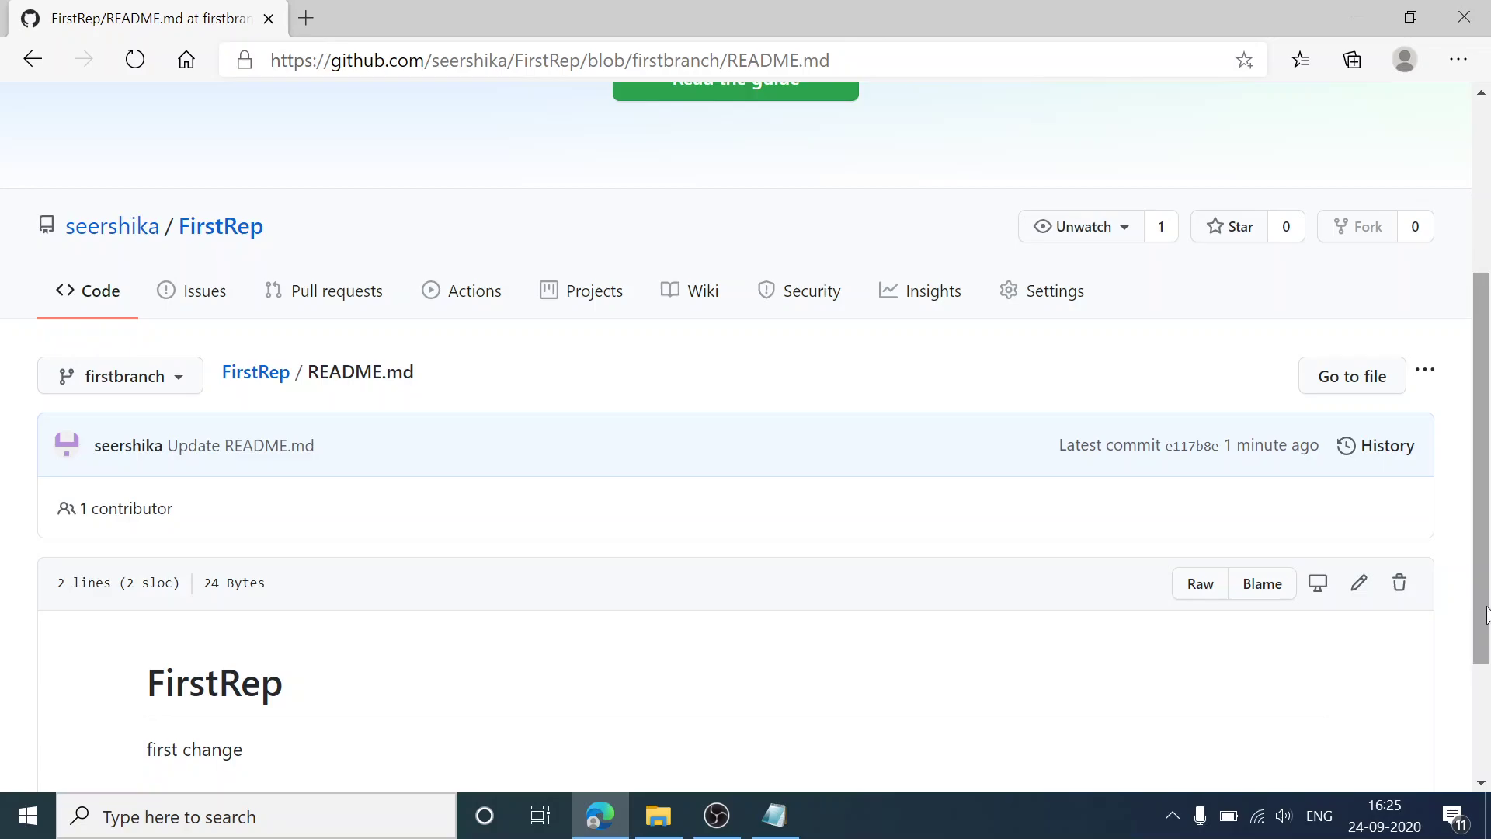
pyautogui.moveTo(1487, 615); pyautogui.dragTo(1488, 556)
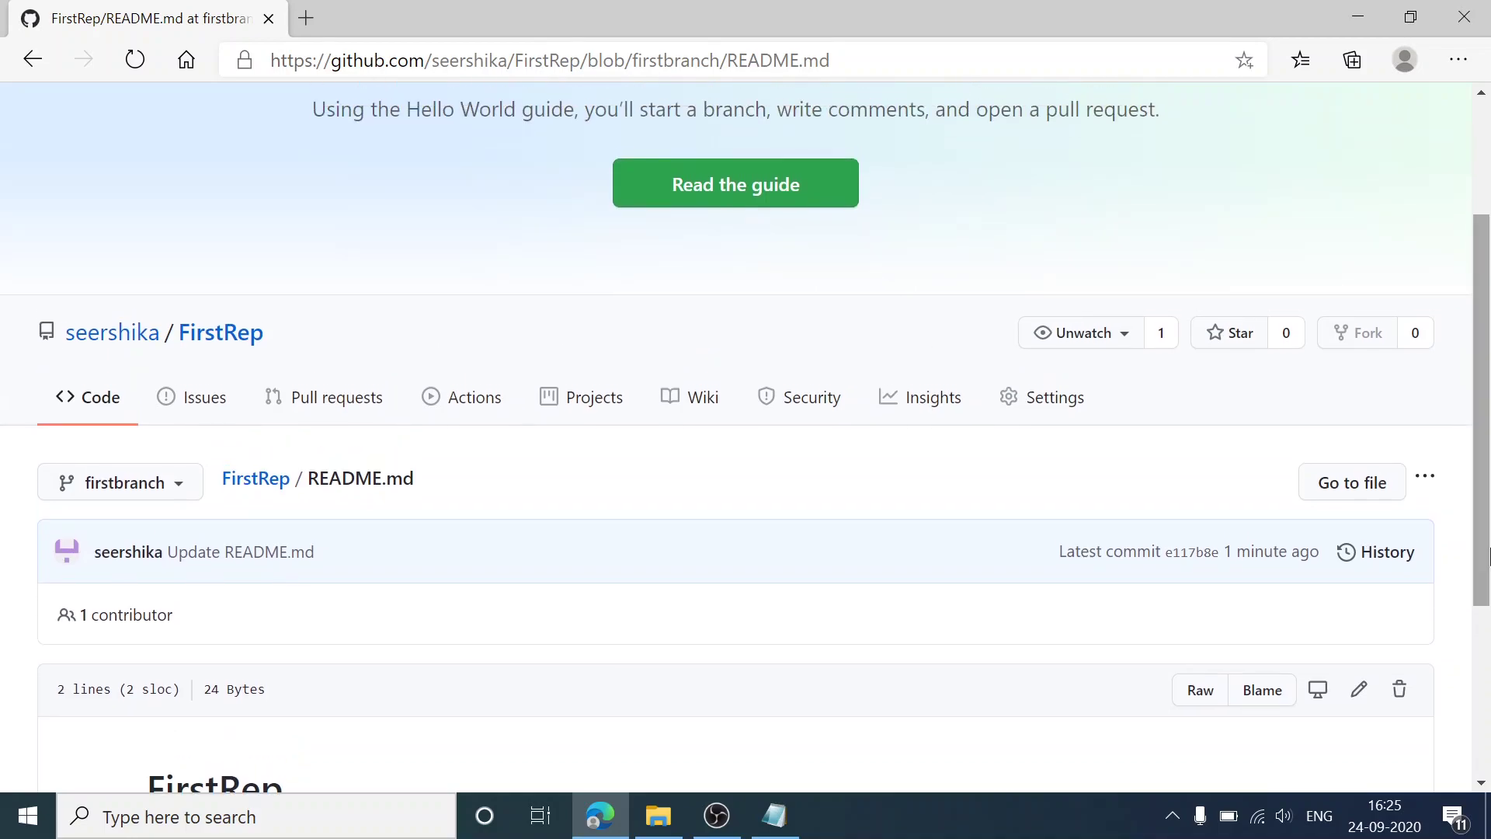
pyautogui.click(335, 404)
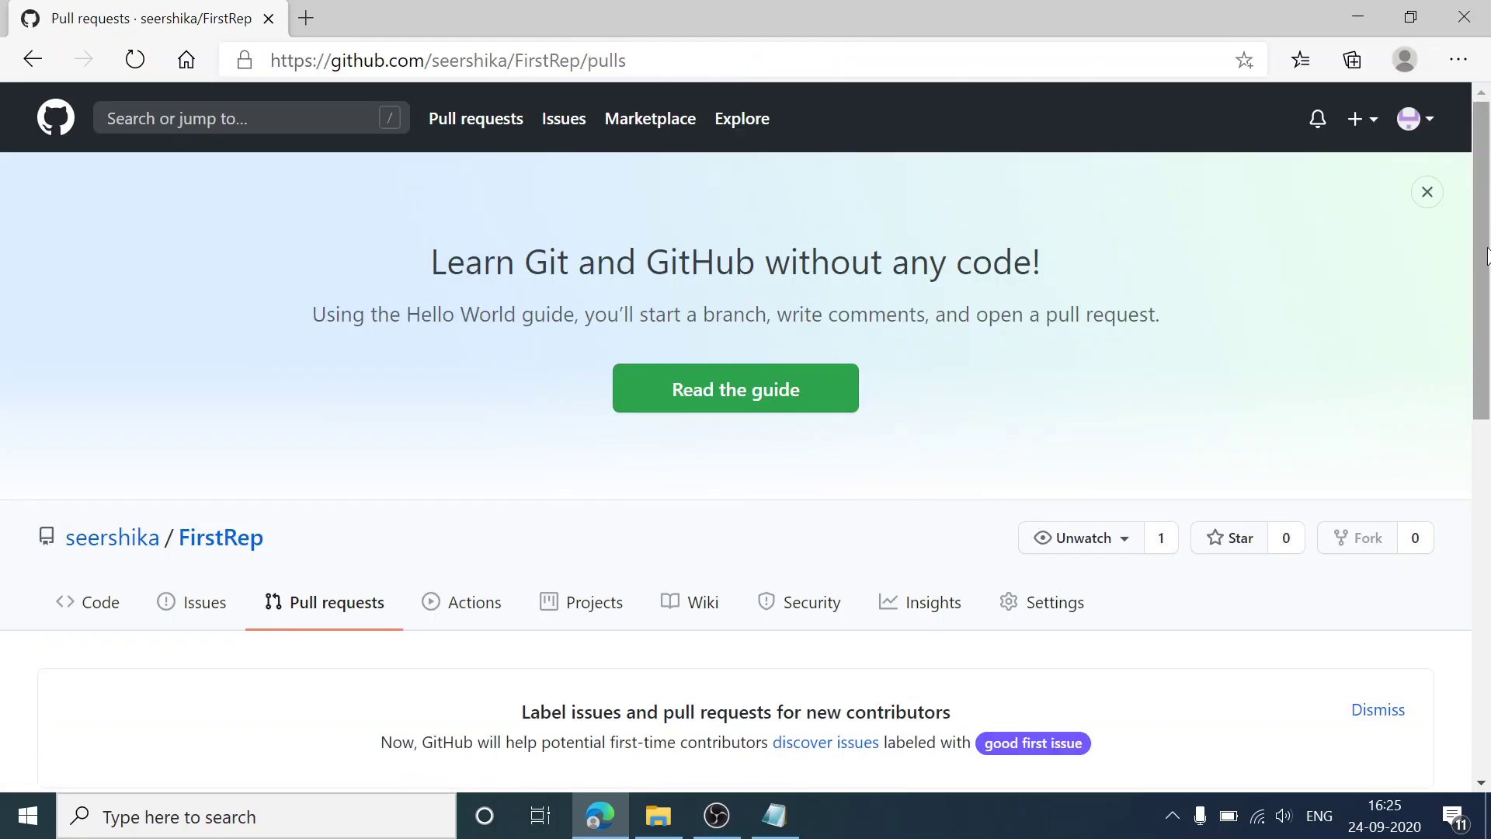
pyautogui.moveTo(1487, 256); pyautogui.dragTo(1488, 447)
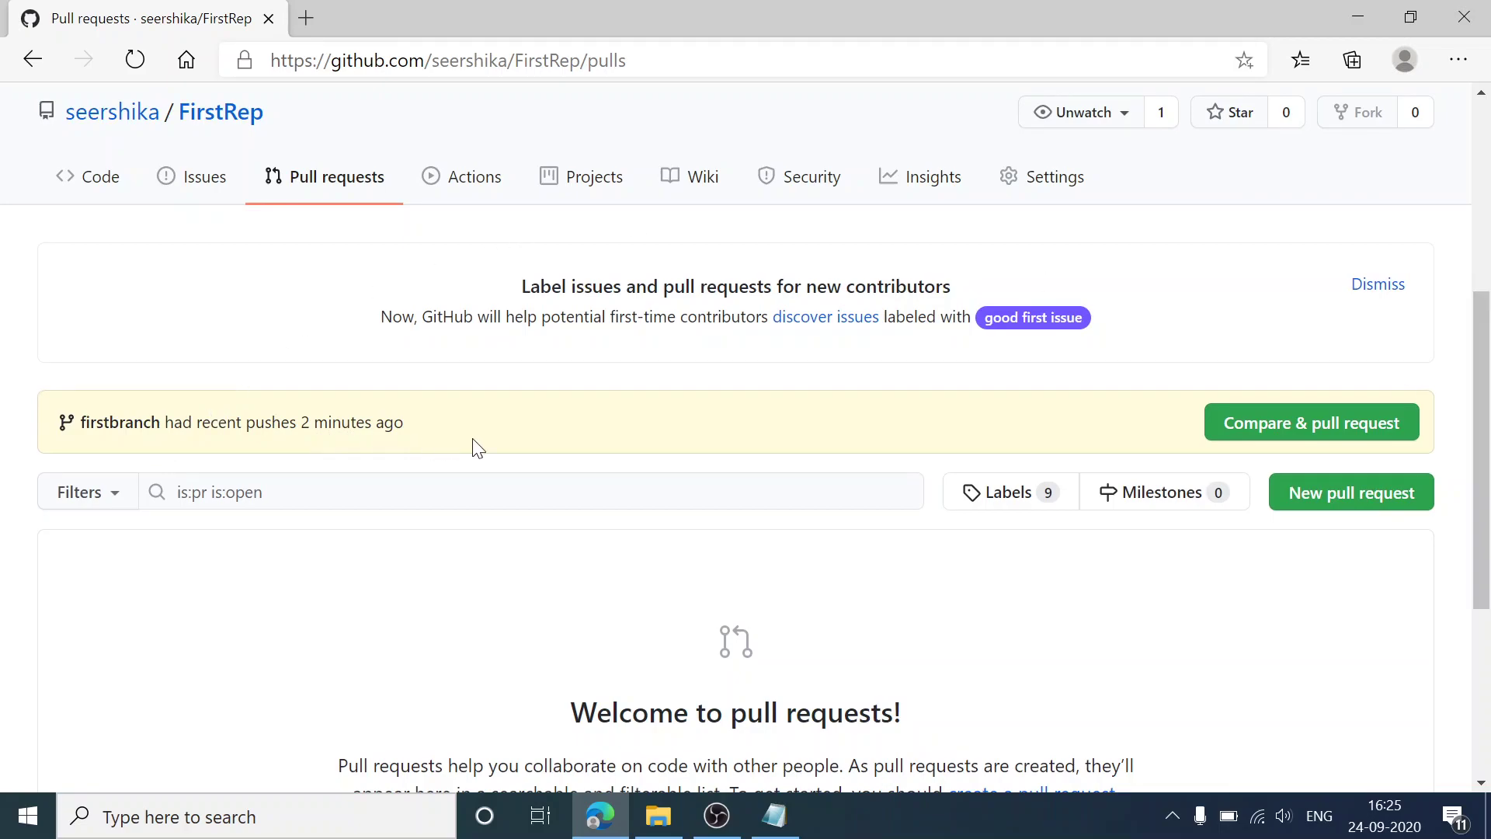
# Step: Start a pull request from firstbranch into master and scroll through its README.md diff
pyautogui.click(1323, 425)
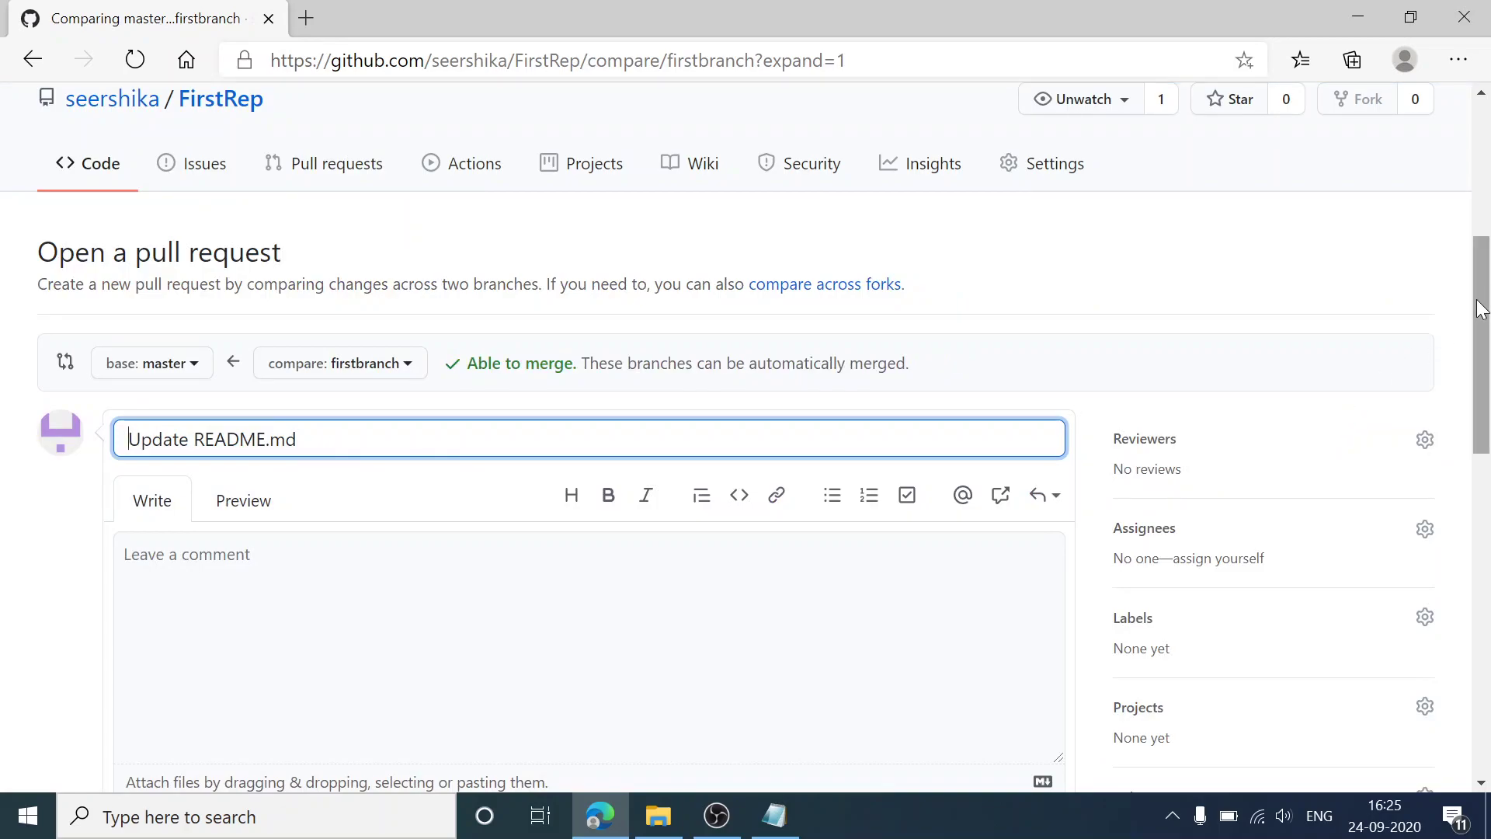
pyautogui.moveTo(1482, 309); pyautogui.dragTo(1489, 587)
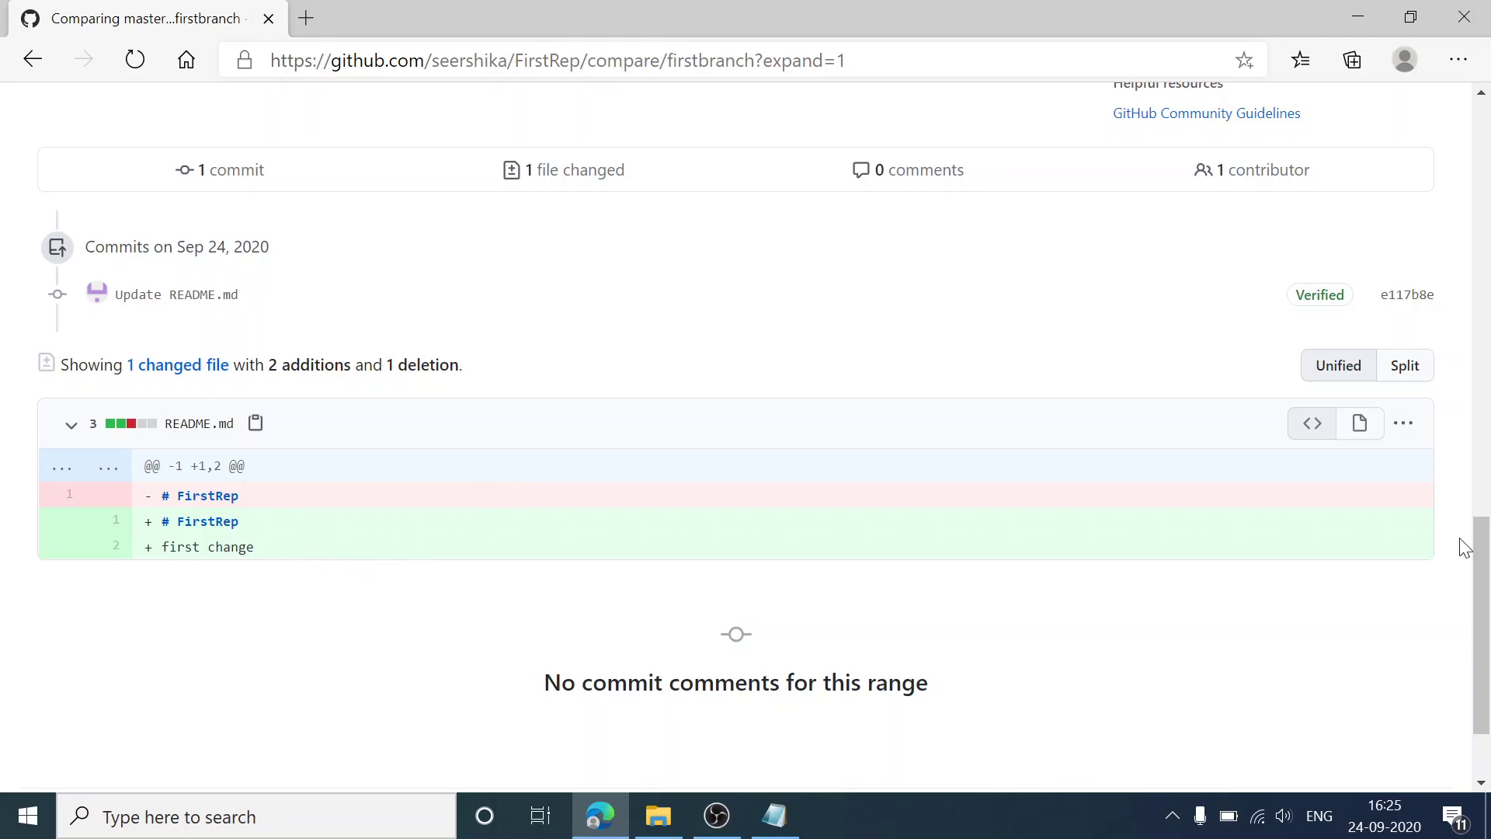
pyautogui.moveTo(1488, 629); pyautogui.dragTo(1484, 556)
pyautogui.moveTo(1480, 522); pyautogui.dragTo(1480, 395)
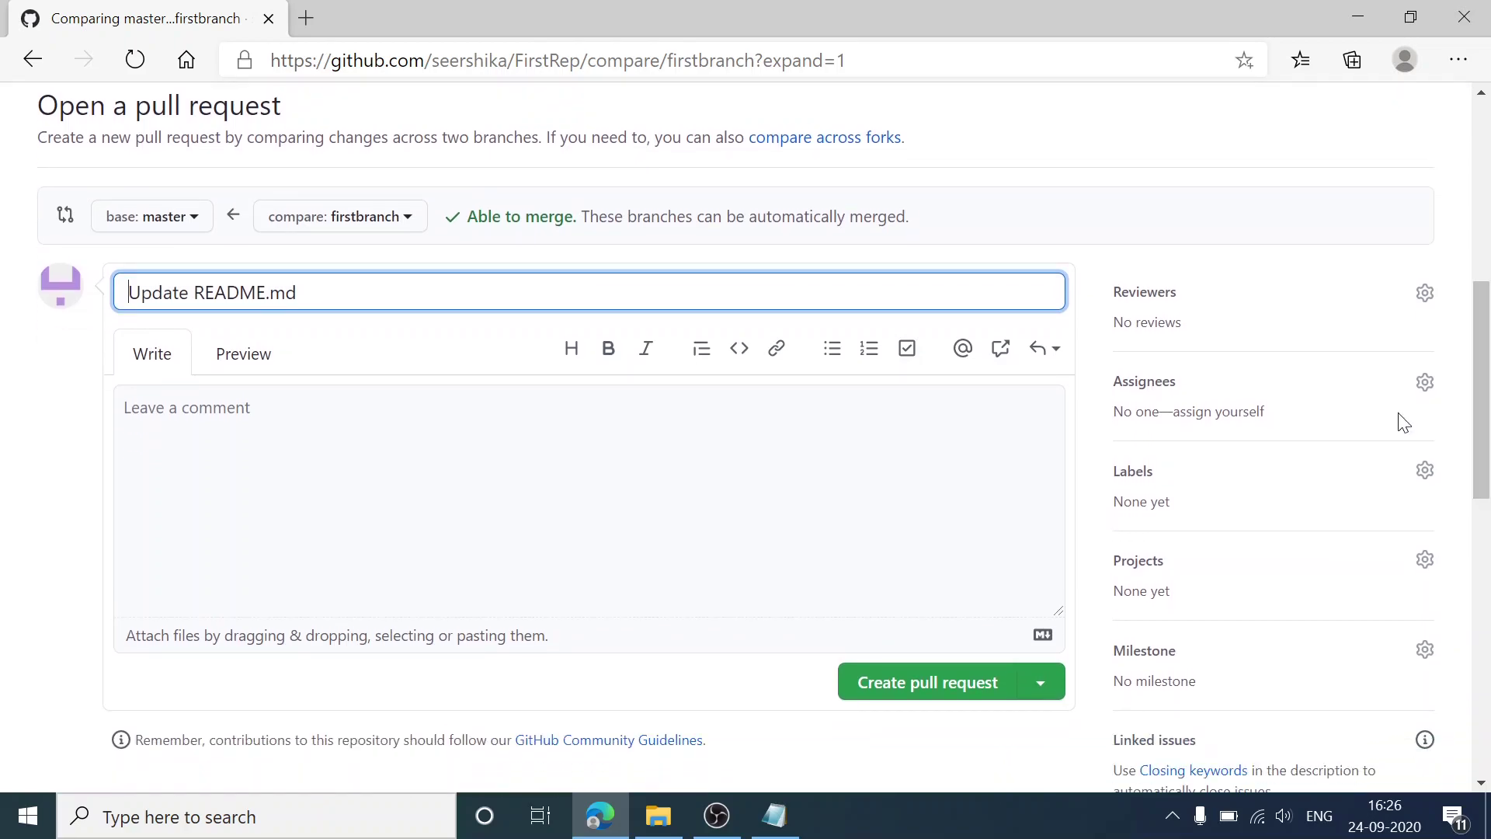
# Step: Submit pull request #1, 'Update README.md', merging firstbranch into master, and review its conversation
pyautogui.click(922, 680)
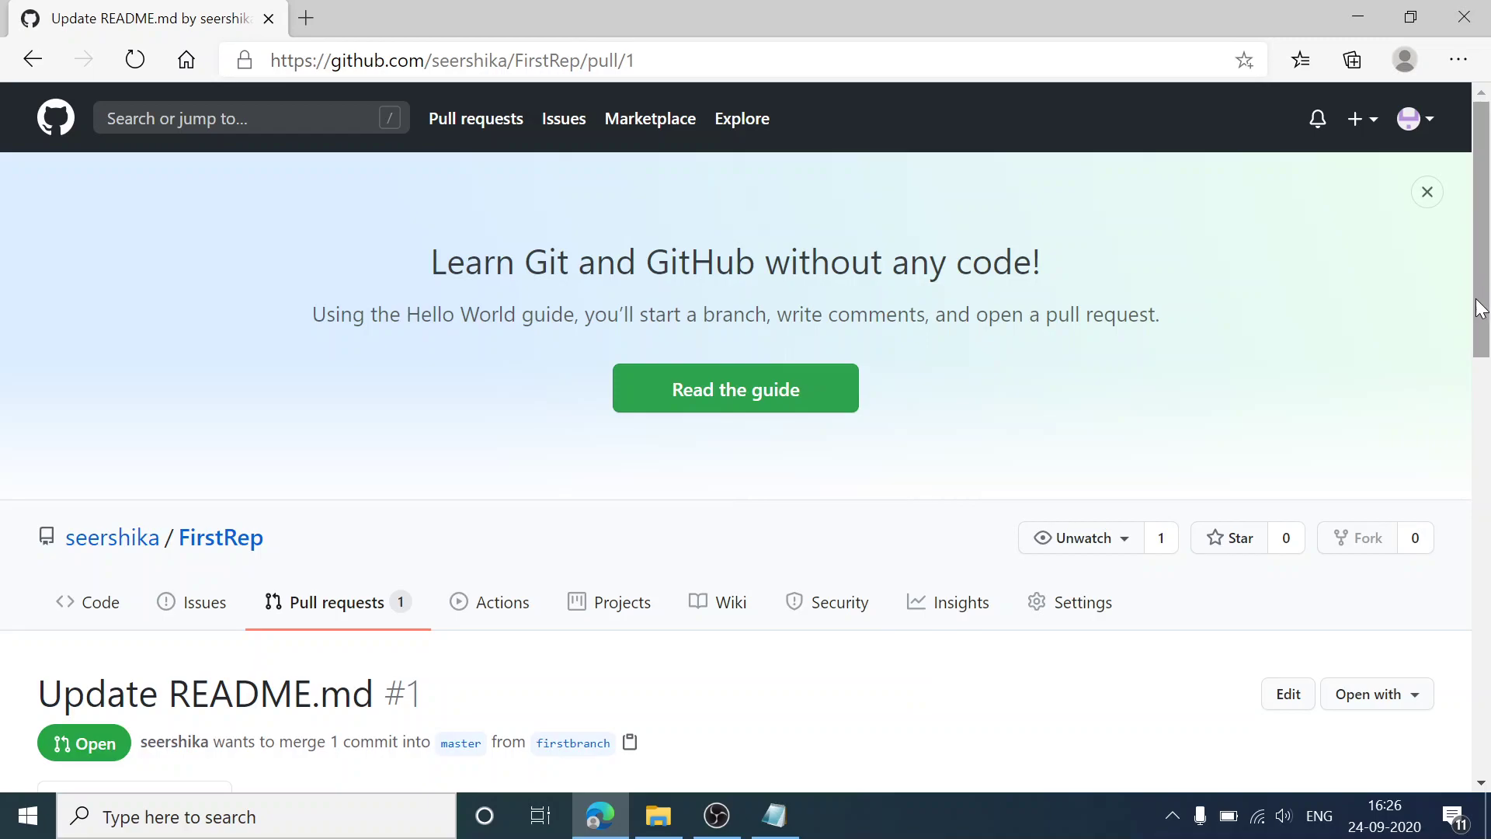
pyautogui.moveTo(1478, 310); pyautogui.dragTo(1489, 522)
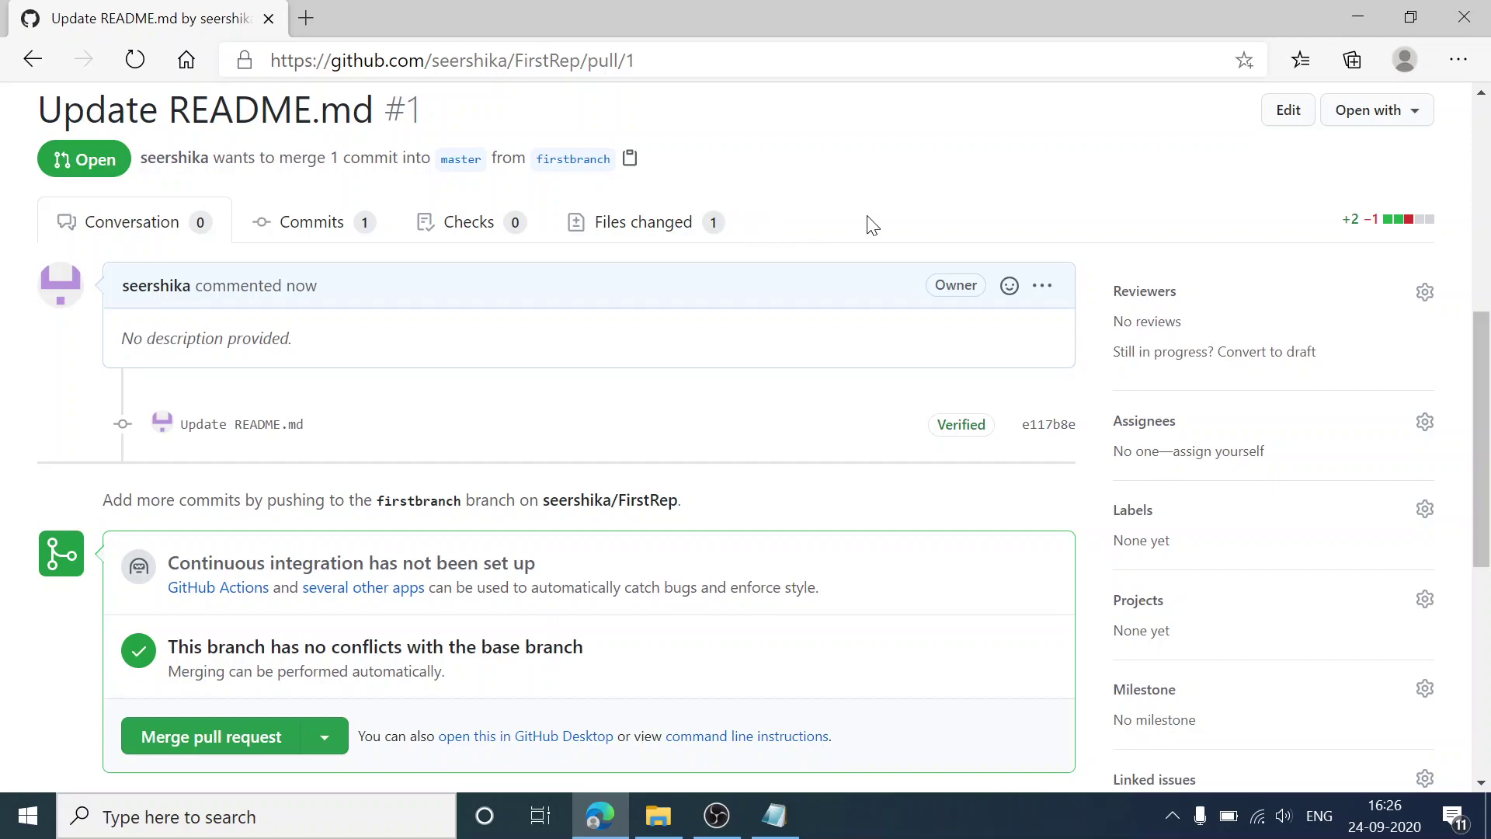
# Step: Add '5 : merge' as a new line in the Notepad steps list, then return to GitHub
pyautogui.hotkey('alt', 'Tab')
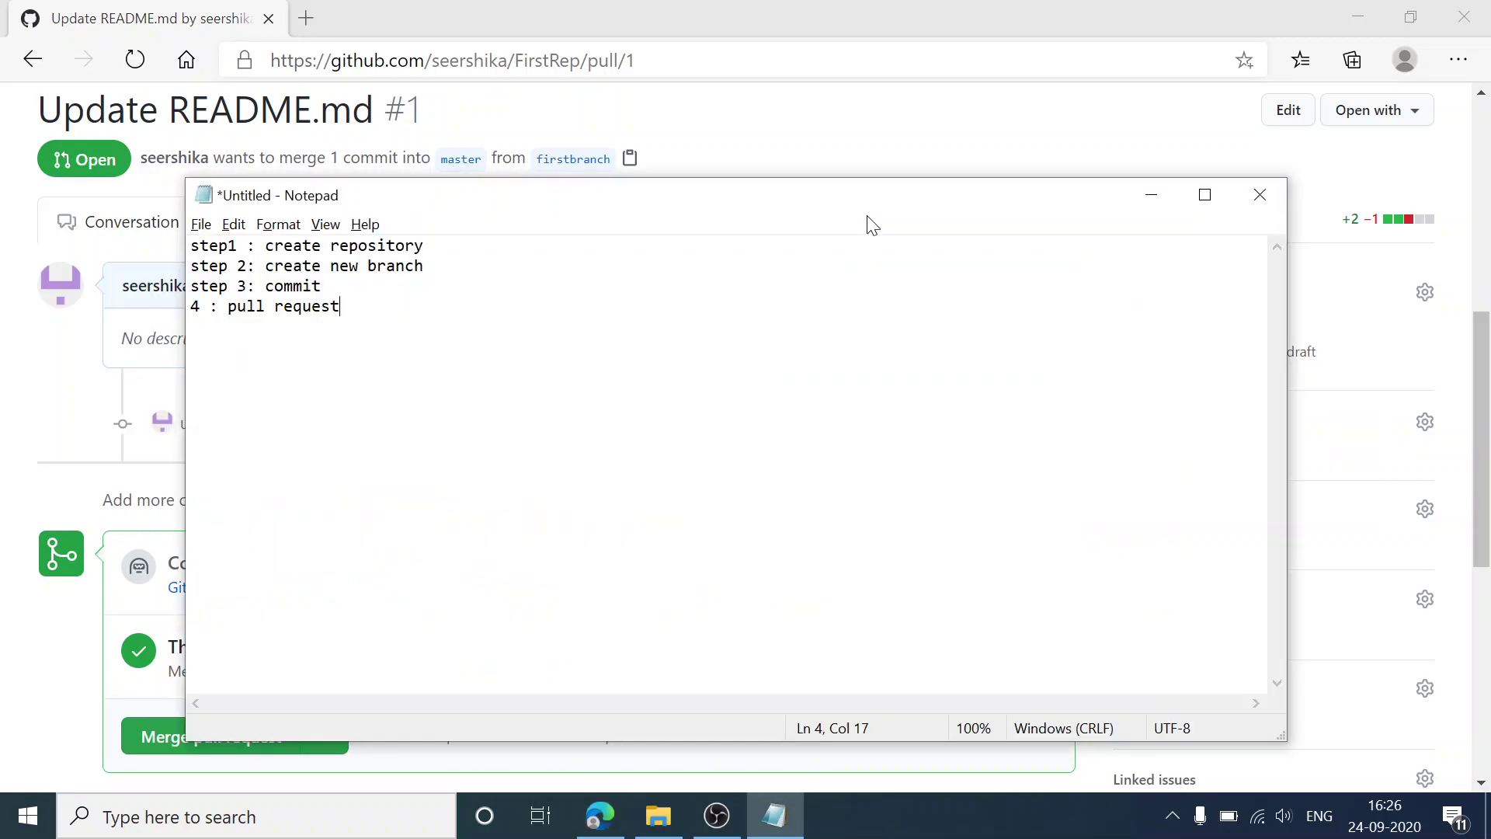
pyautogui.press('Return')
pyautogui.write('5 : merge')
pyautogui.hotkey('alt', 'Tab')
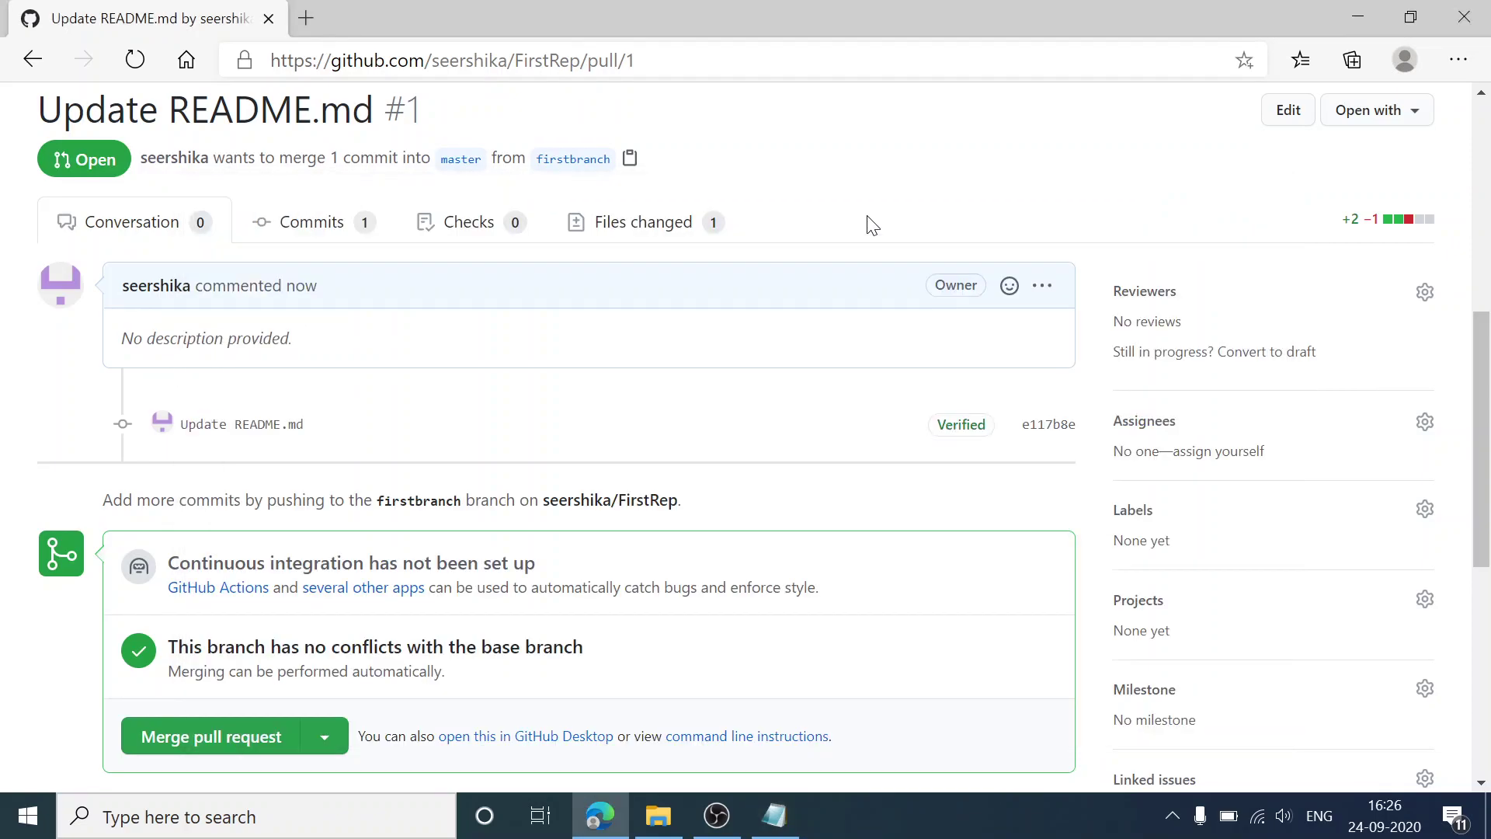
pyautogui.moveTo(1486, 454)
pyautogui.mouseDown()
pyautogui.moveTo(1484, 541)
pyautogui.moveTo(1484, 424)
pyautogui.moveTo(1487, 458)
pyautogui.mouseUp()
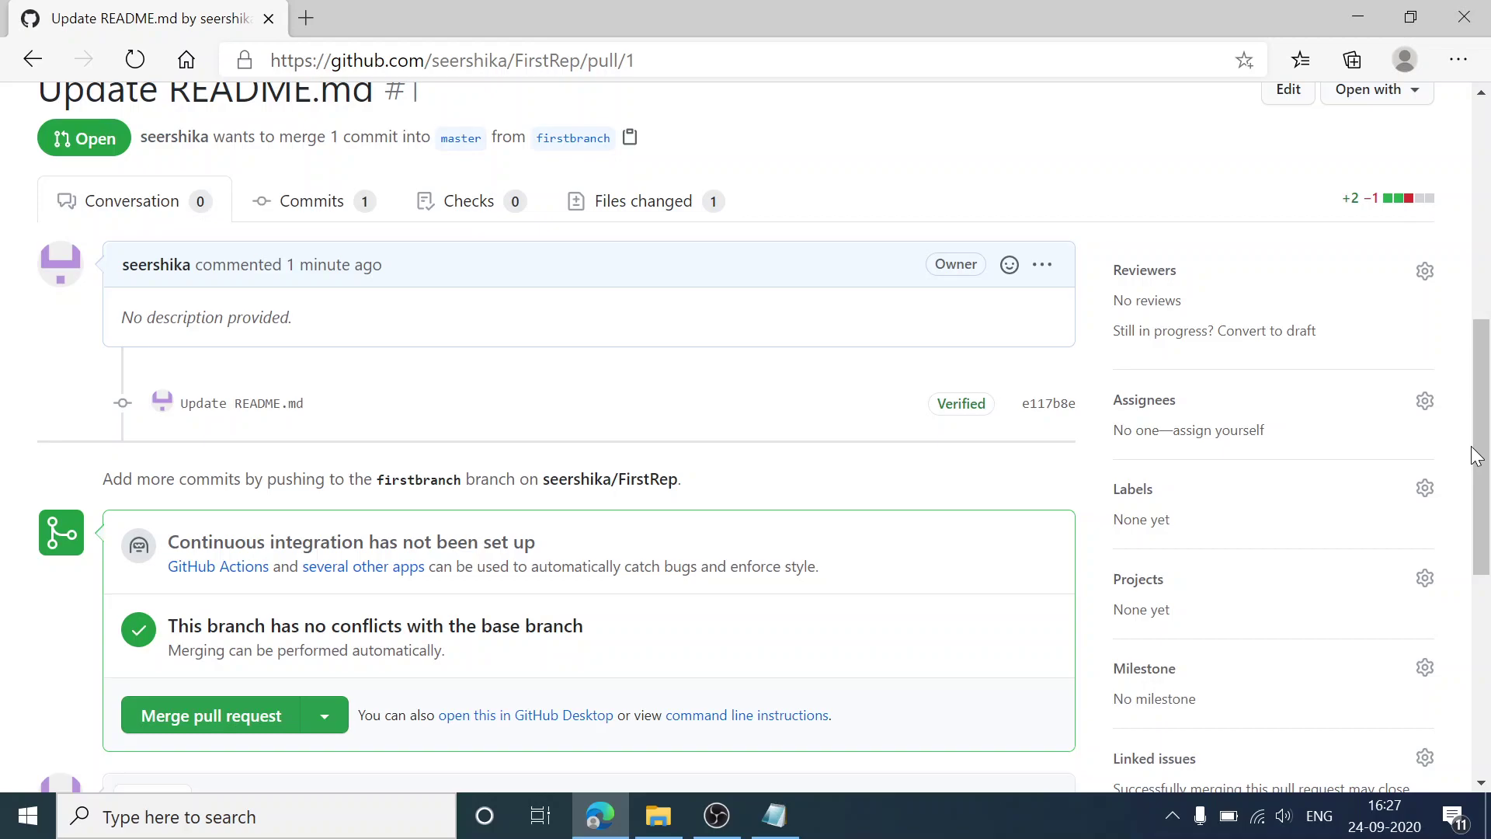
pyautogui.moveTo(1476, 456); pyautogui.dragTo(1489, 532)
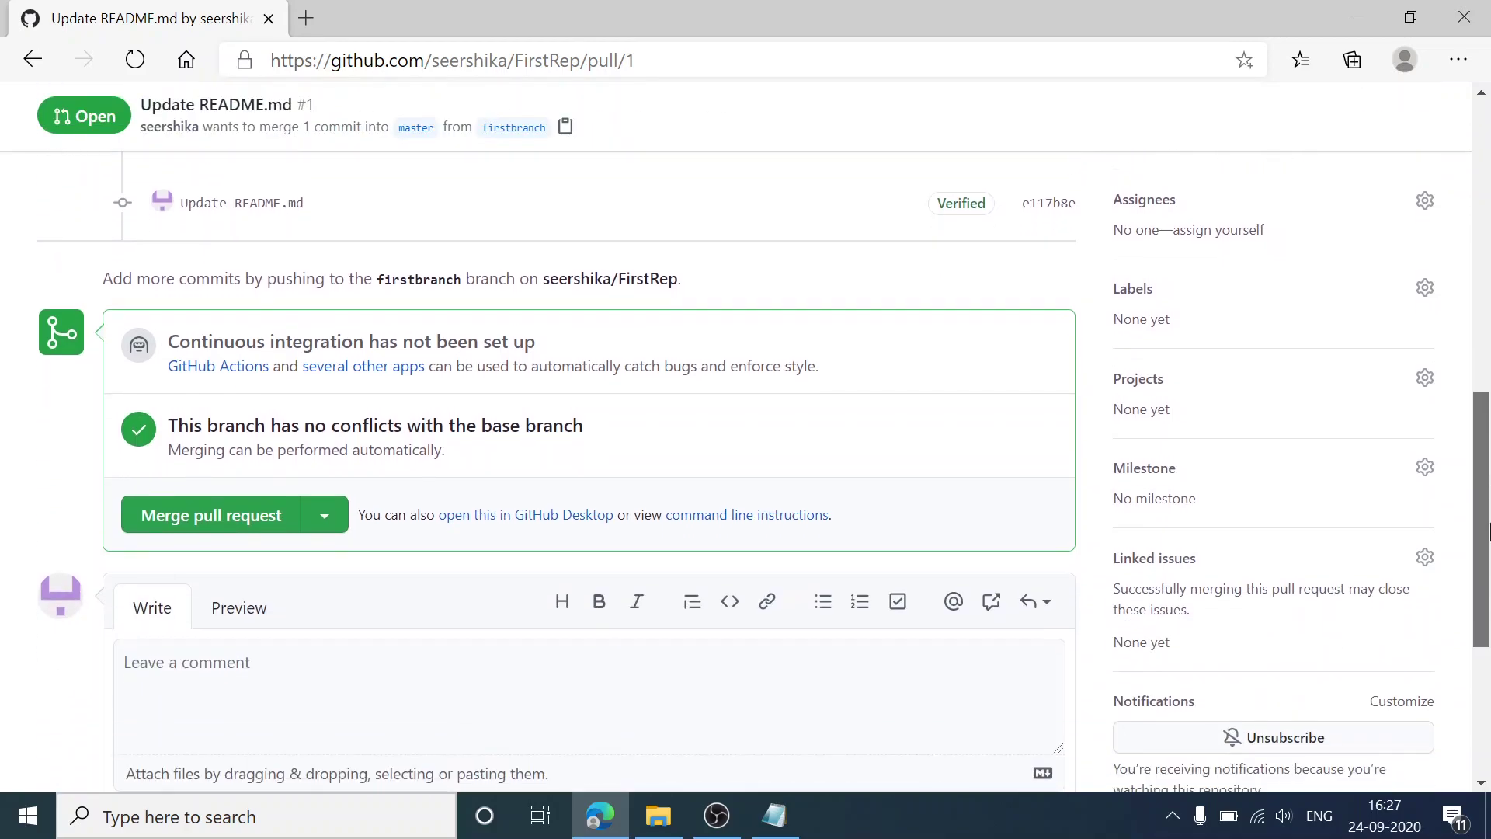
# Step: Merge and confirm pull request #1 into master, then delete the firstbranch branch
pyautogui.click(256, 519)
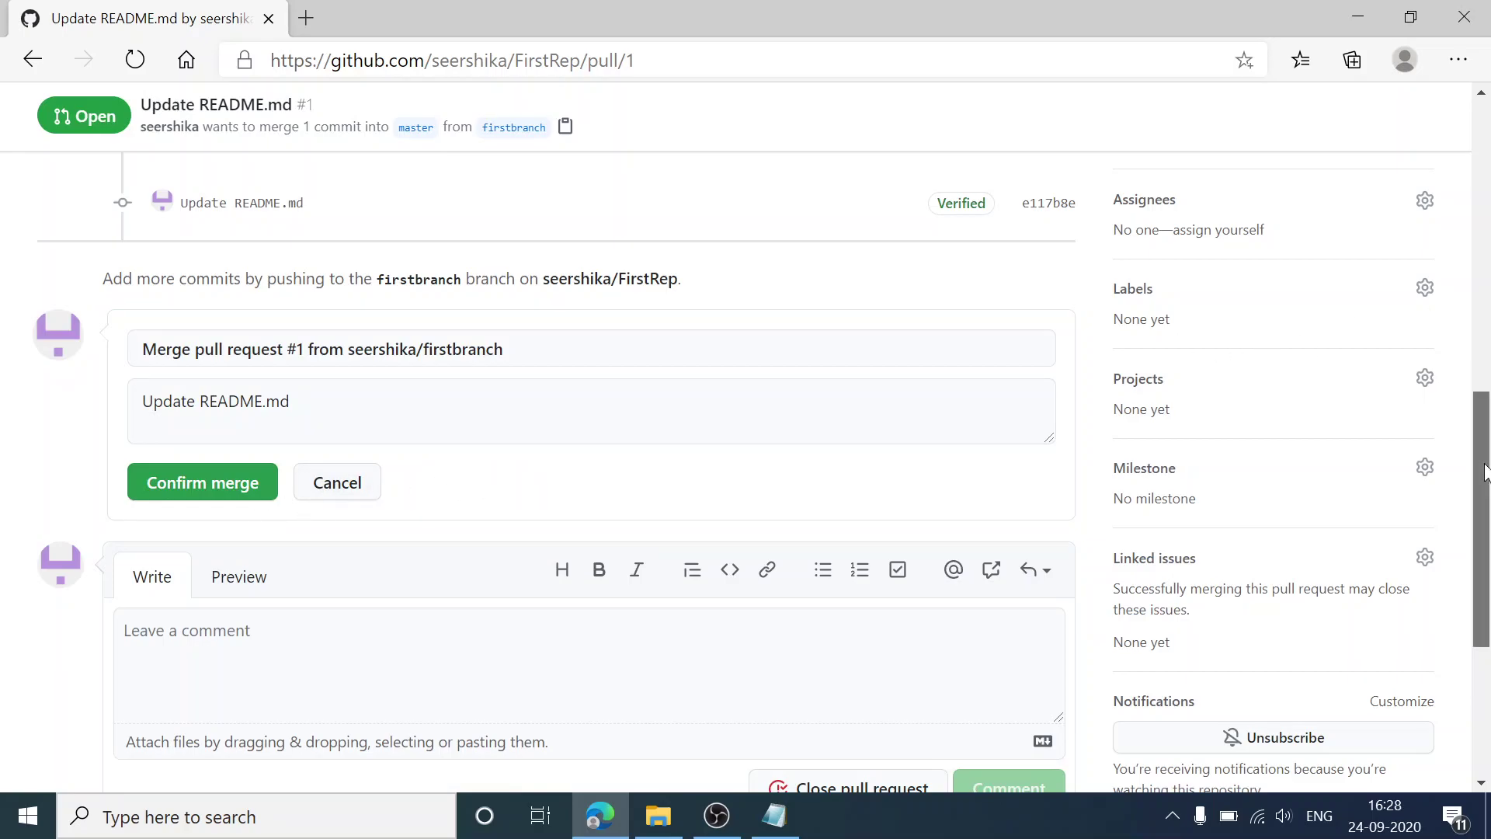
pyautogui.moveTo(1484, 472); pyautogui.dragTo(1484, 464)
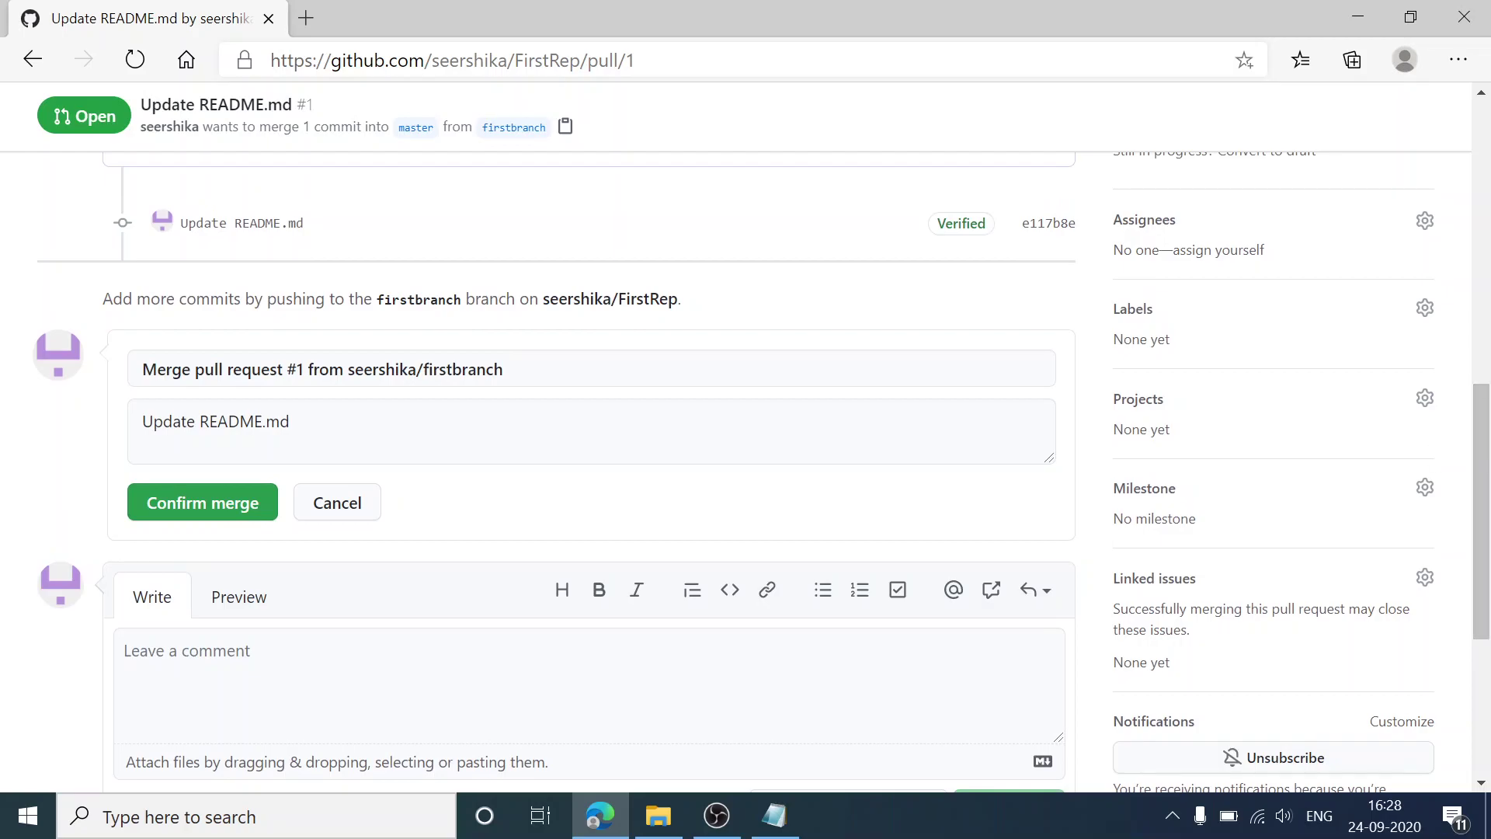
pyautogui.click(238, 509)
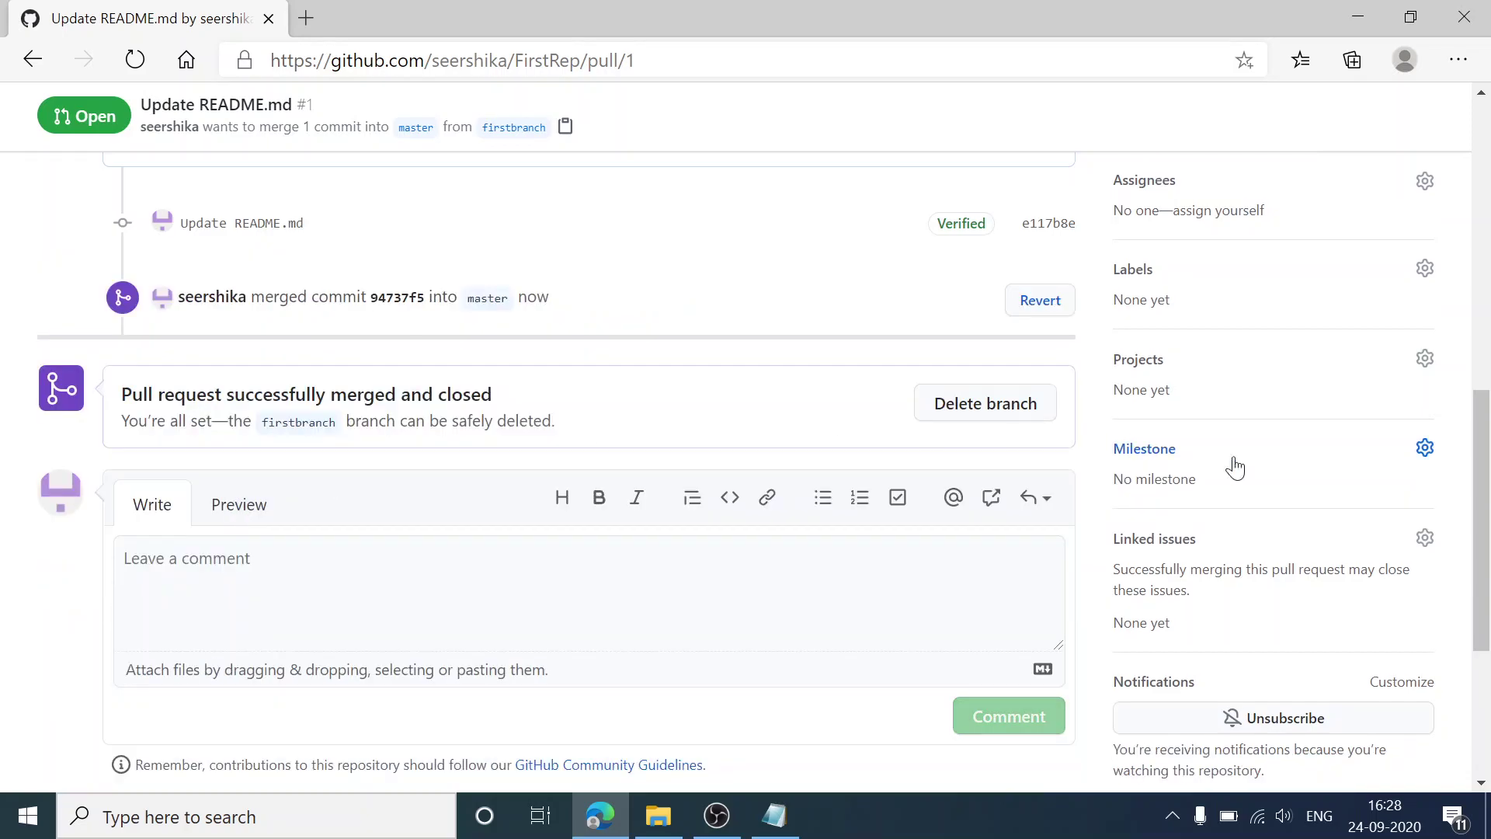
pyautogui.moveTo(1479, 535); pyautogui.dragTo(1485, 458)
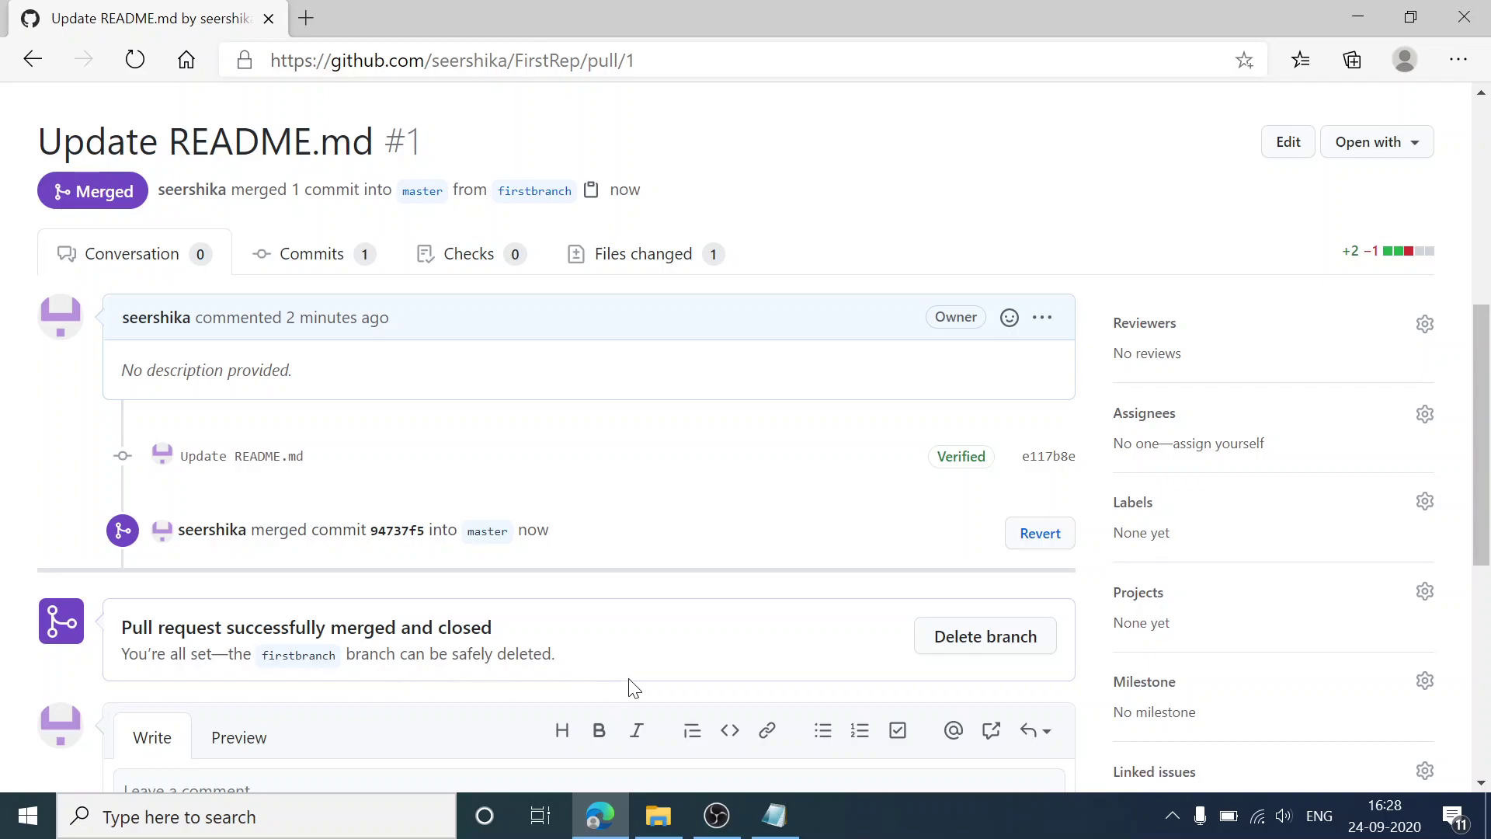
pyautogui.click(1044, 640)
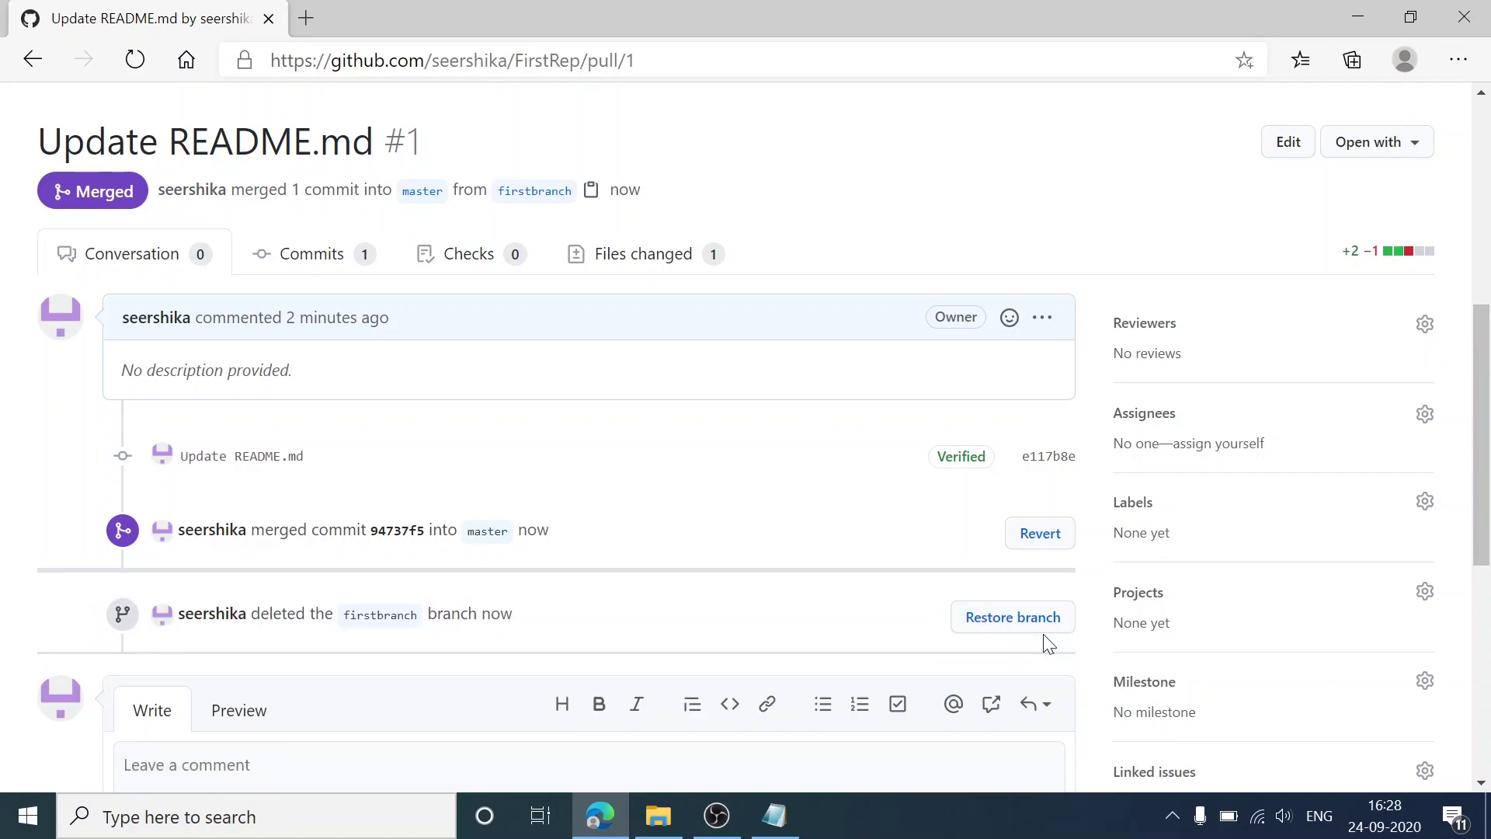
pyautogui.moveTo(1489, 386); pyautogui.dragTo(1489, 256)
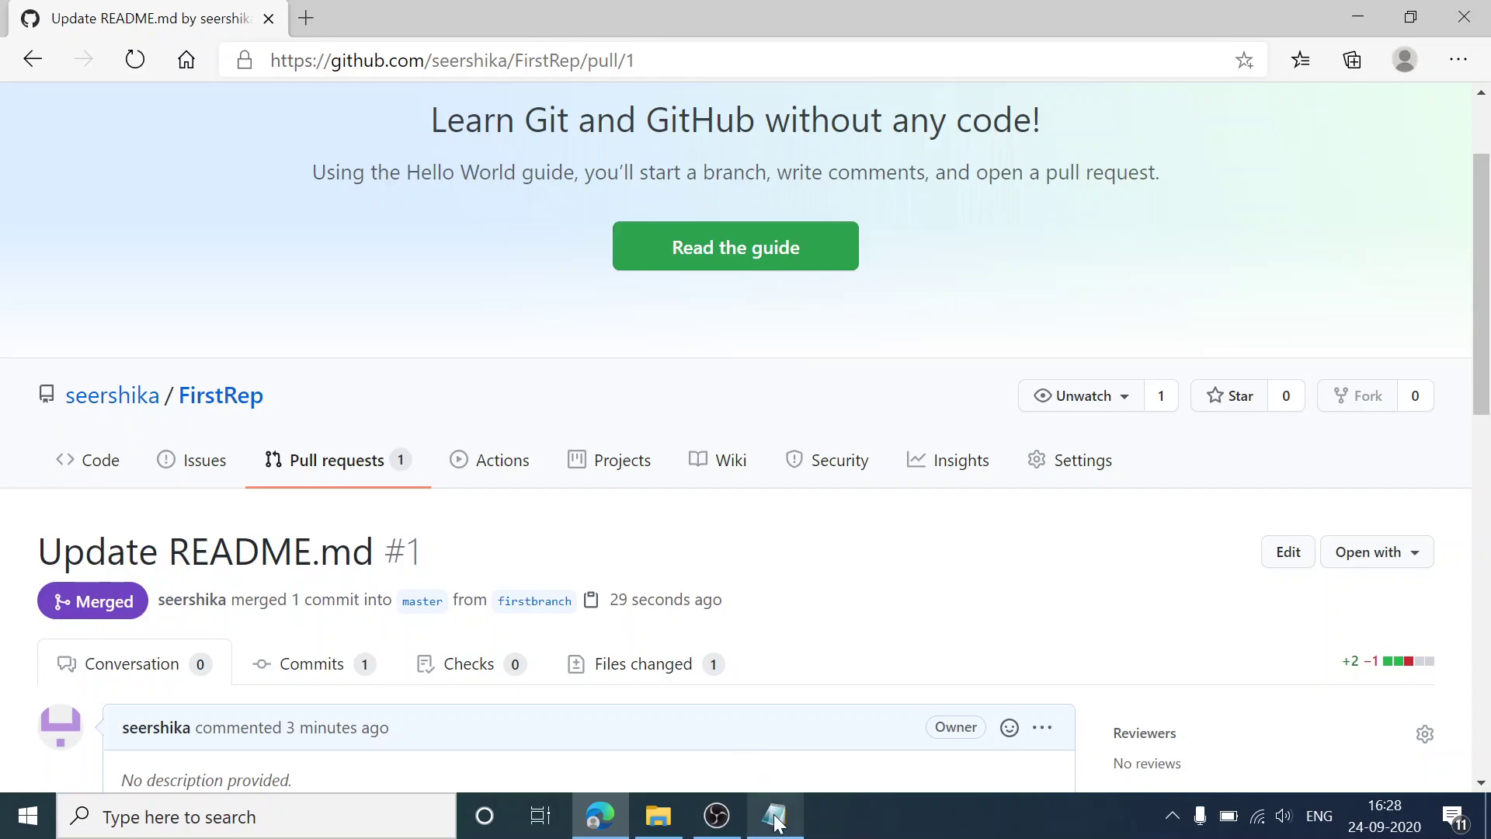
# Step: Bring Notepad forward and look over the five-step list ending with '5 : merge'
pyautogui.click(774, 816)
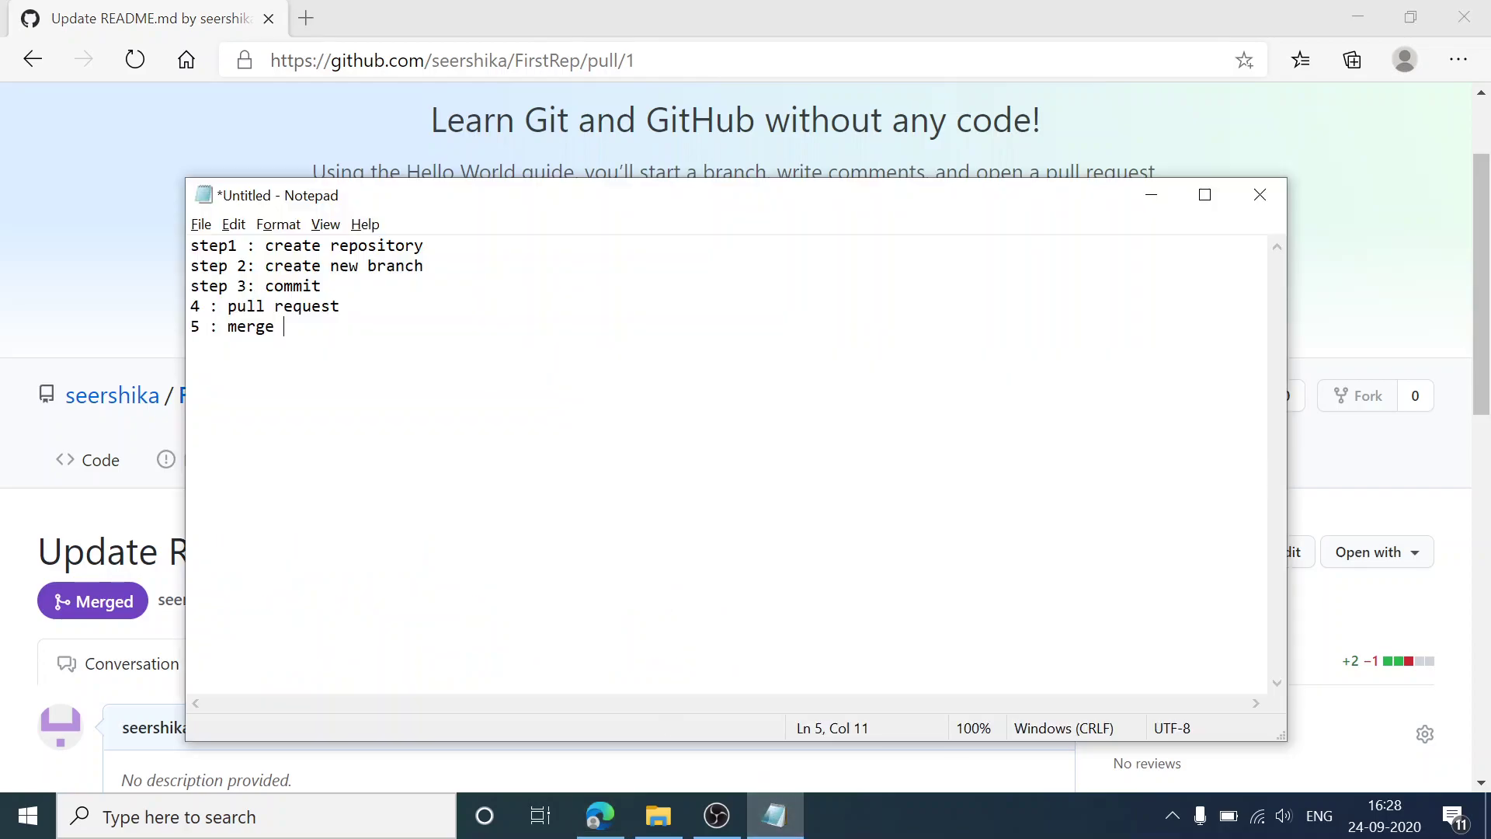
pyautogui.click(425, 265)
pyautogui.click(340, 306)
# Step: Minimize Notepad, scroll through merged pull request #1, then switch to OBS Studio
pyautogui.click(1148, 199)
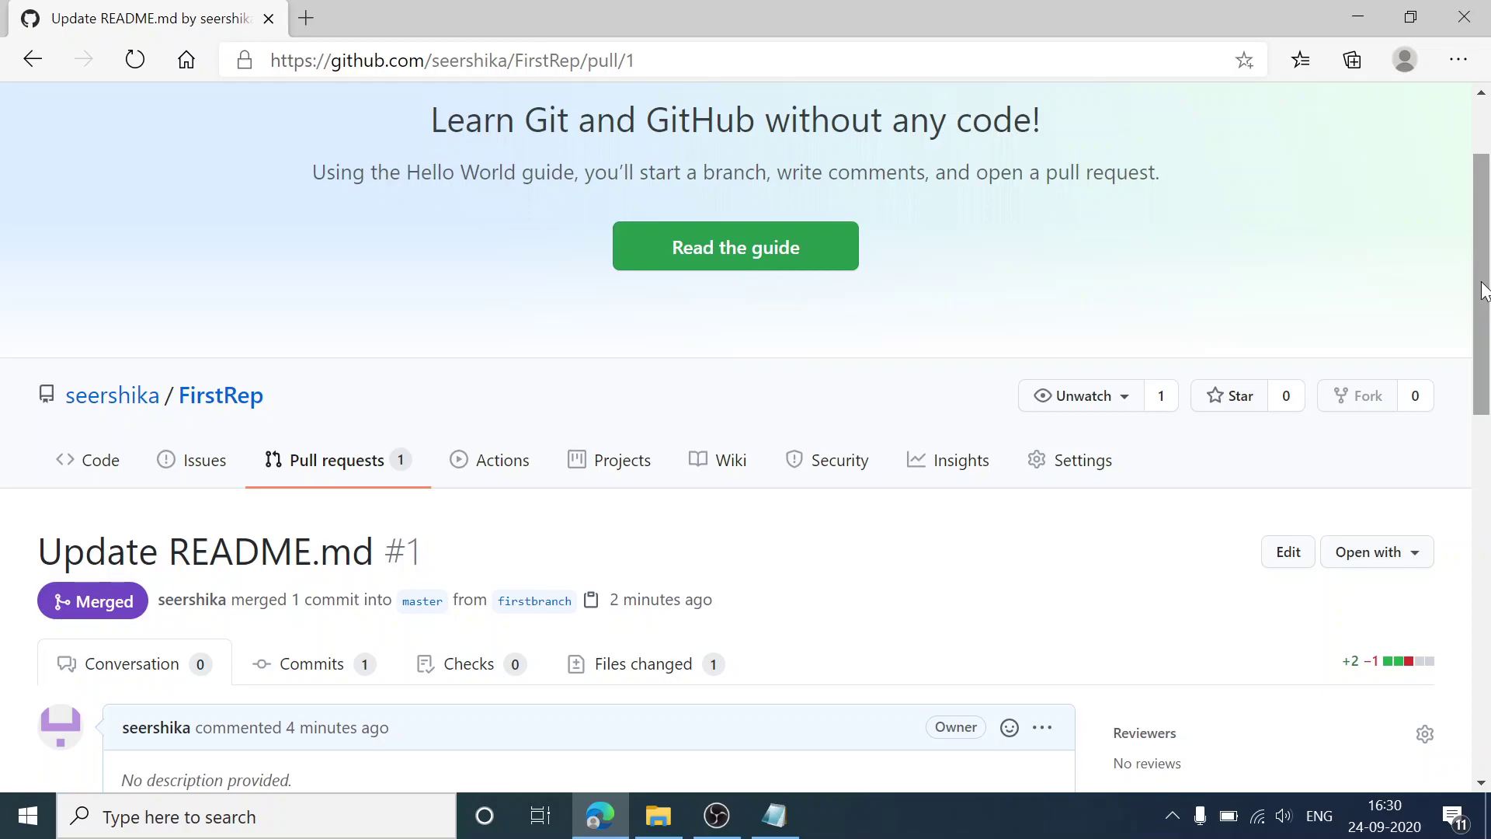
pyautogui.moveTo(1482, 283); pyautogui.dragTo(1489, 233)
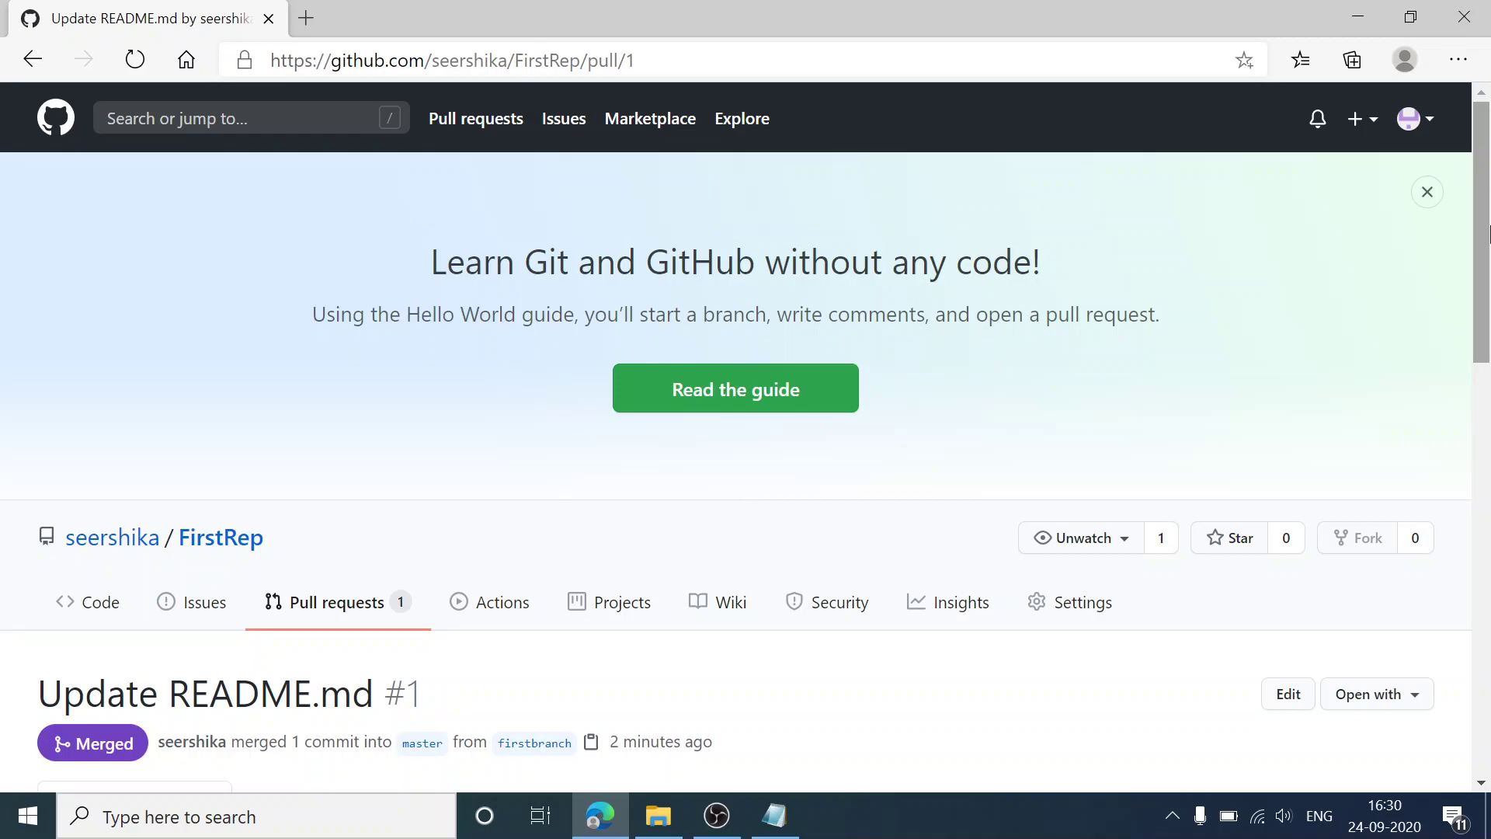
pyautogui.moveTo(1484, 252)
pyautogui.mouseDown()
pyautogui.moveTo(1484, 509)
pyautogui.moveTo(1489, 229)
pyautogui.mouseUp()
pyautogui.click(716, 816)
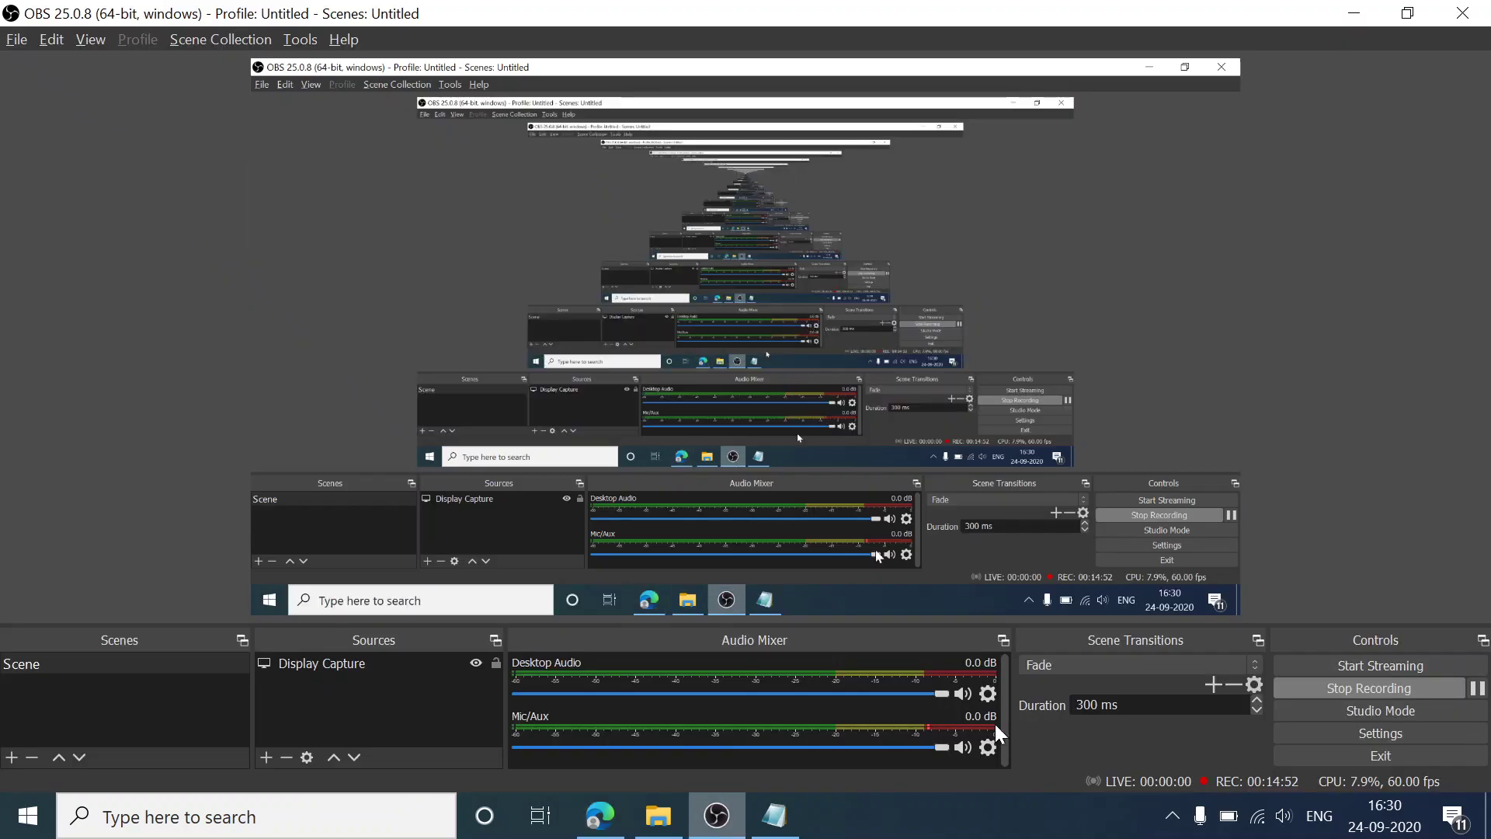